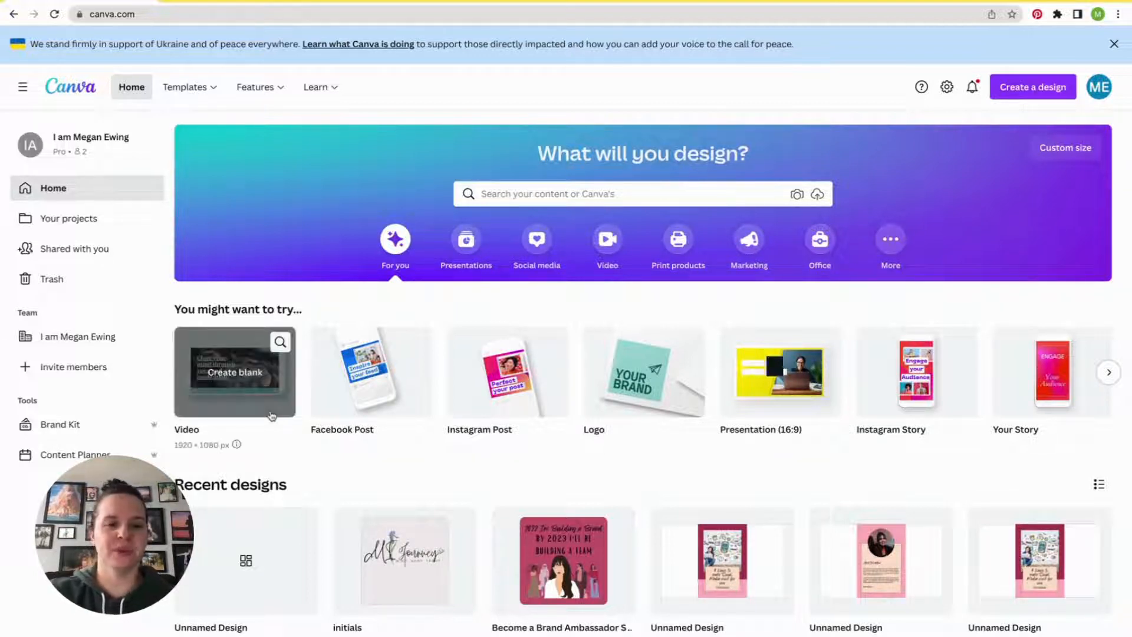
- Create a blank Facebook Post design and fill its background with the deep pink from the Rosy Flamingo palette
click(352, 382)
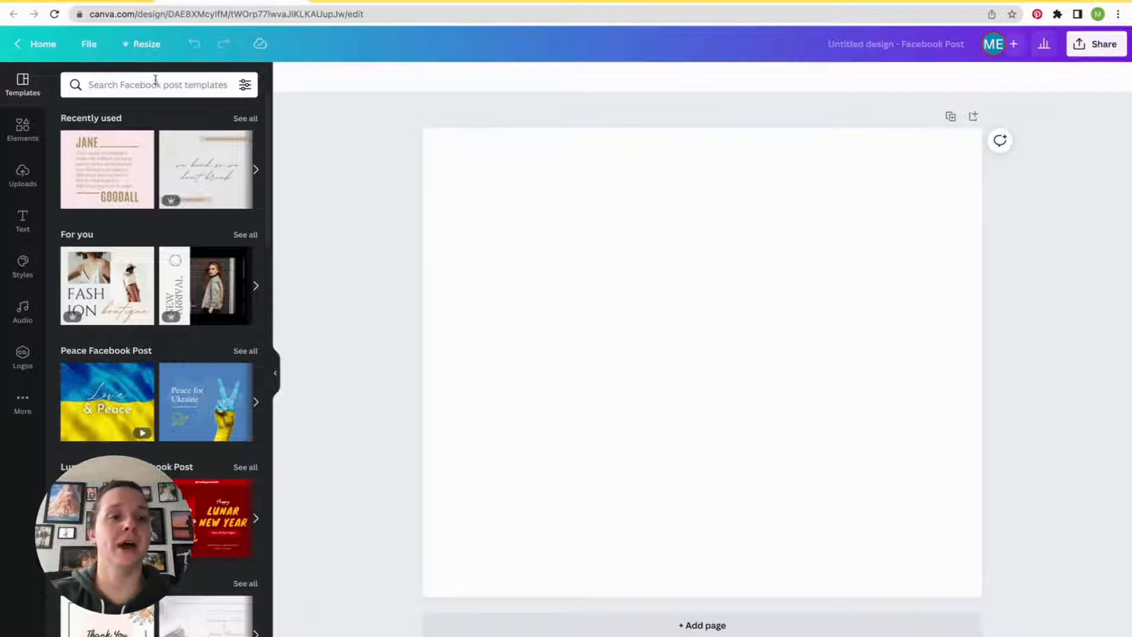
click(631, 269)
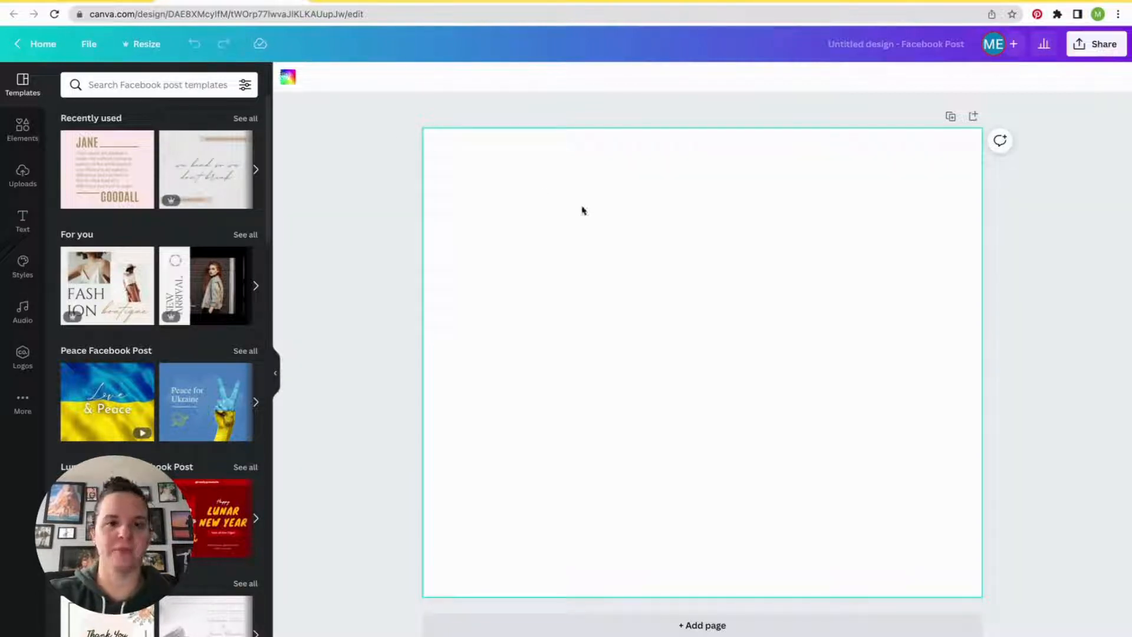
click(288, 78)
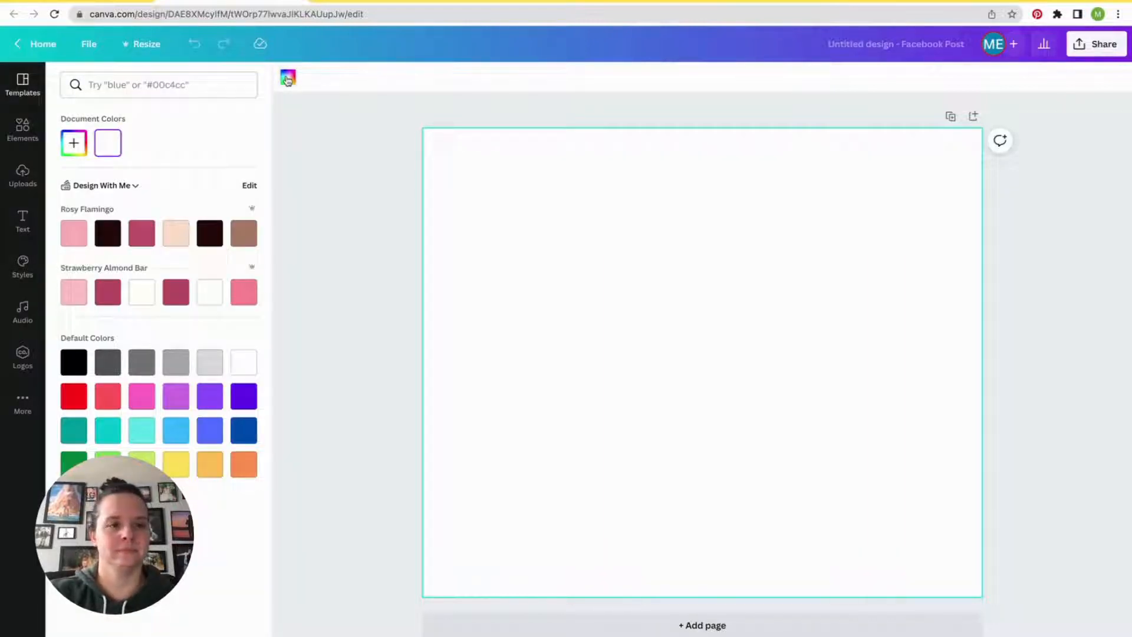
click(139, 241)
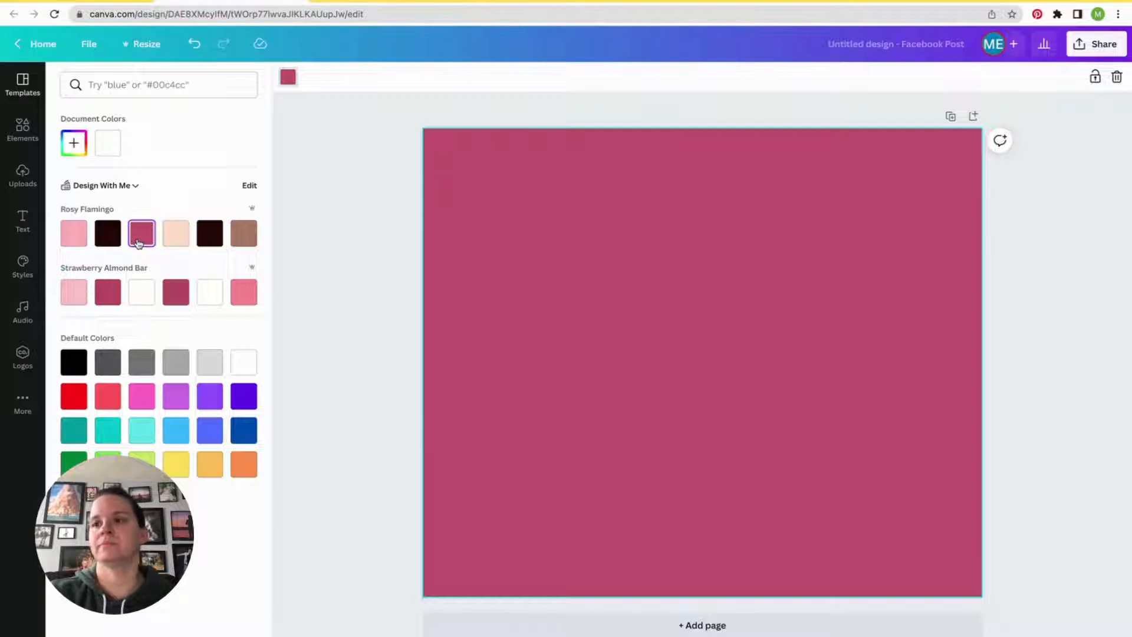
- Place the recently used women in green trousers and white coat side by side along the page's lower left, matching their heights
click(22, 129)
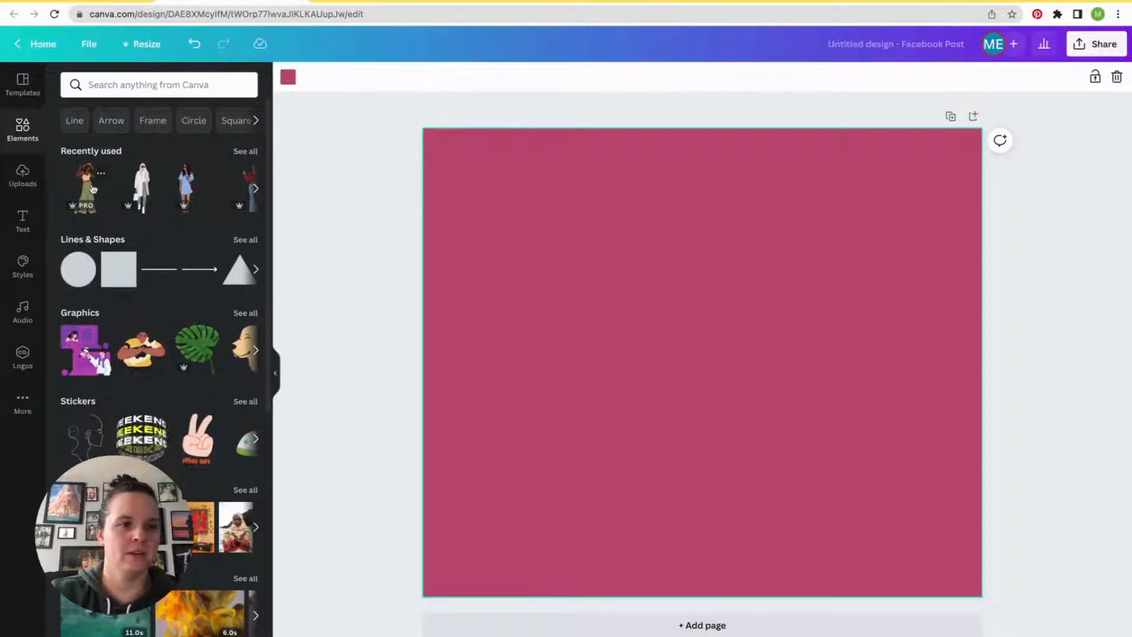
drag(89, 189, 518, 315)
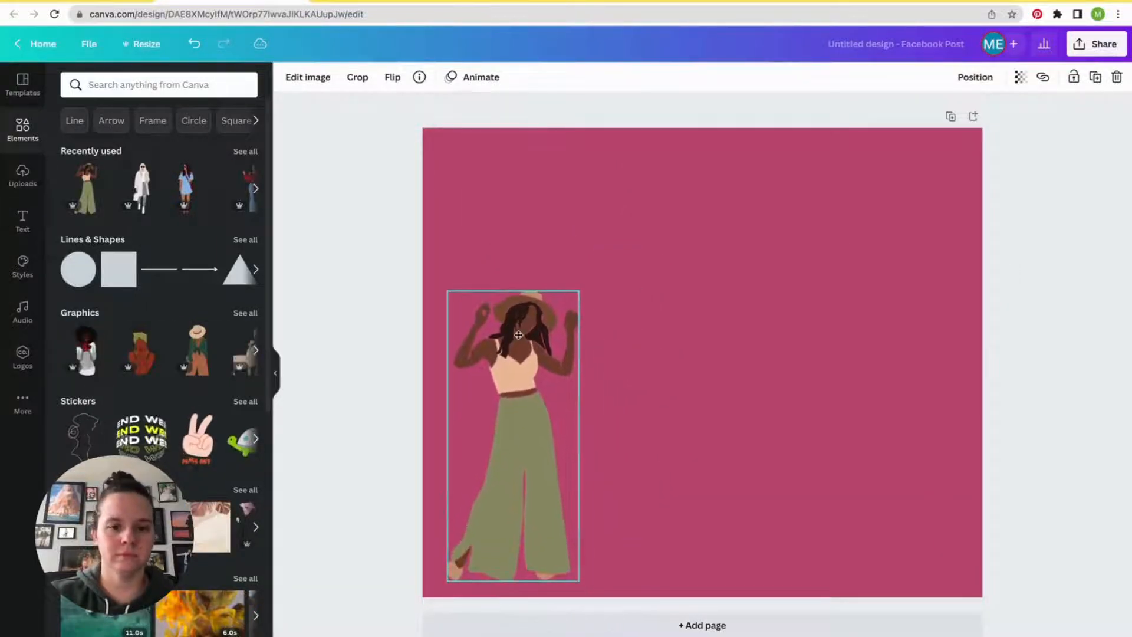
drag(141, 188, 731, 253)
drag(645, 303, 643, 371)
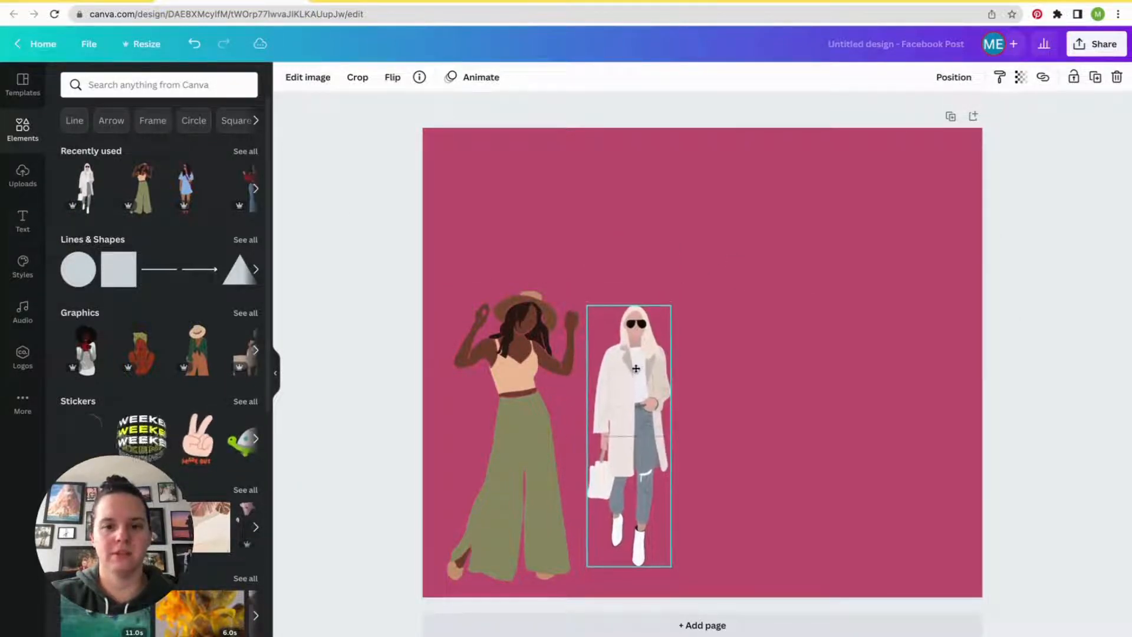
drag(670, 305, 675, 290)
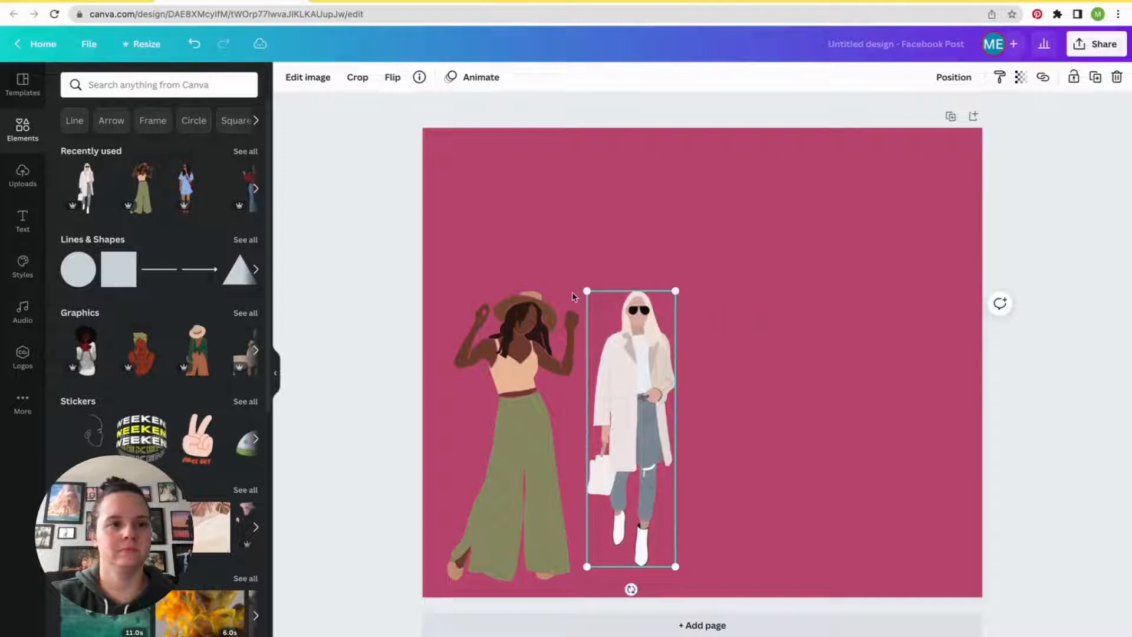
- Add the woman in the blue dress beside them, enlarge her to match, and crop the empty area on her right
drag(180, 182, 734, 407)
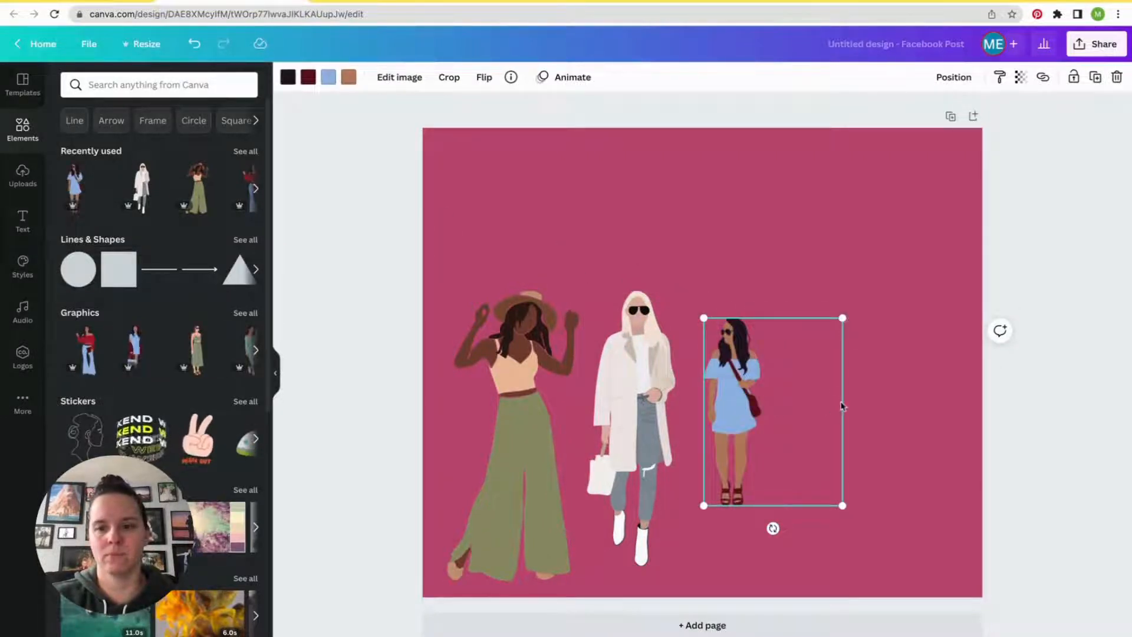
drag(841, 504, 841, 503)
drag(840, 317, 910, 223)
drag(750, 322, 745, 382)
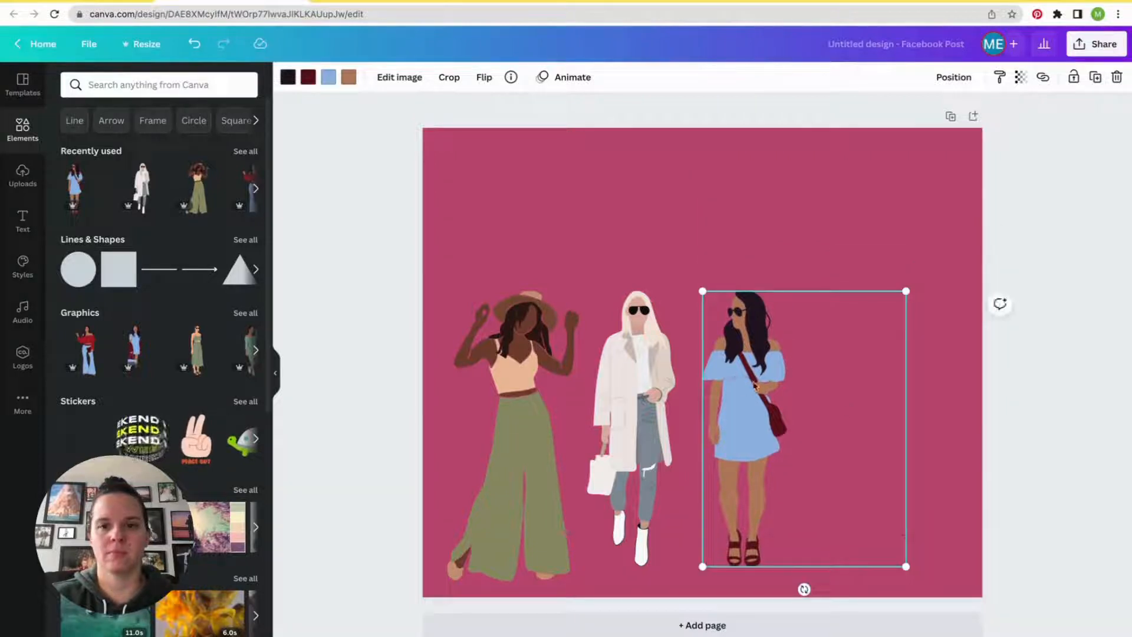
click(447, 80)
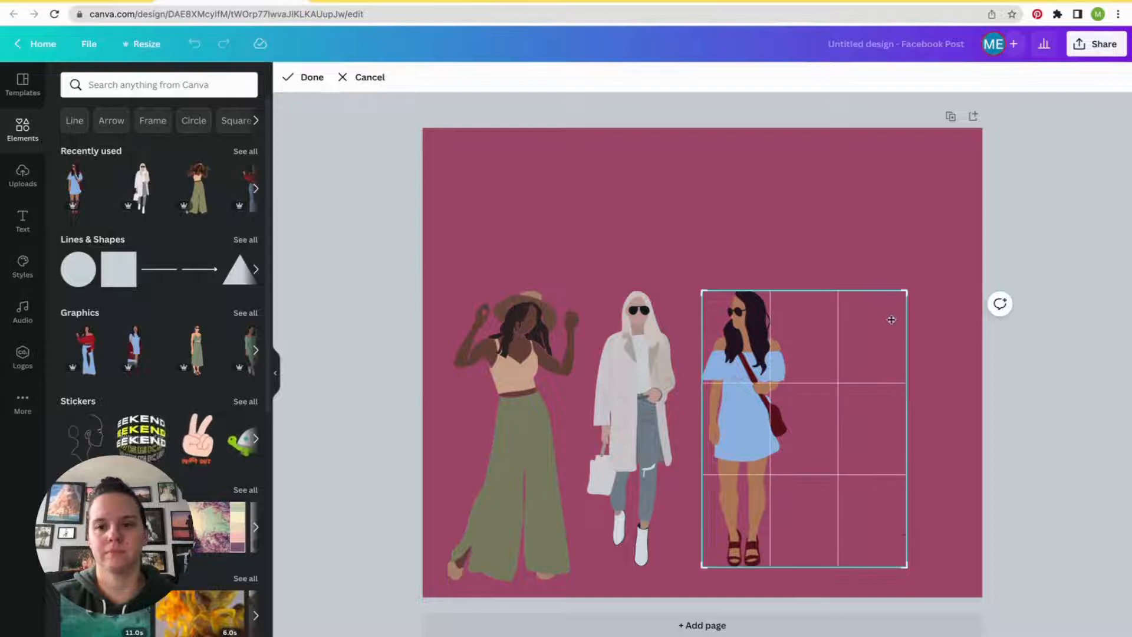
drag(877, 292, 803, 291)
click(711, 224)
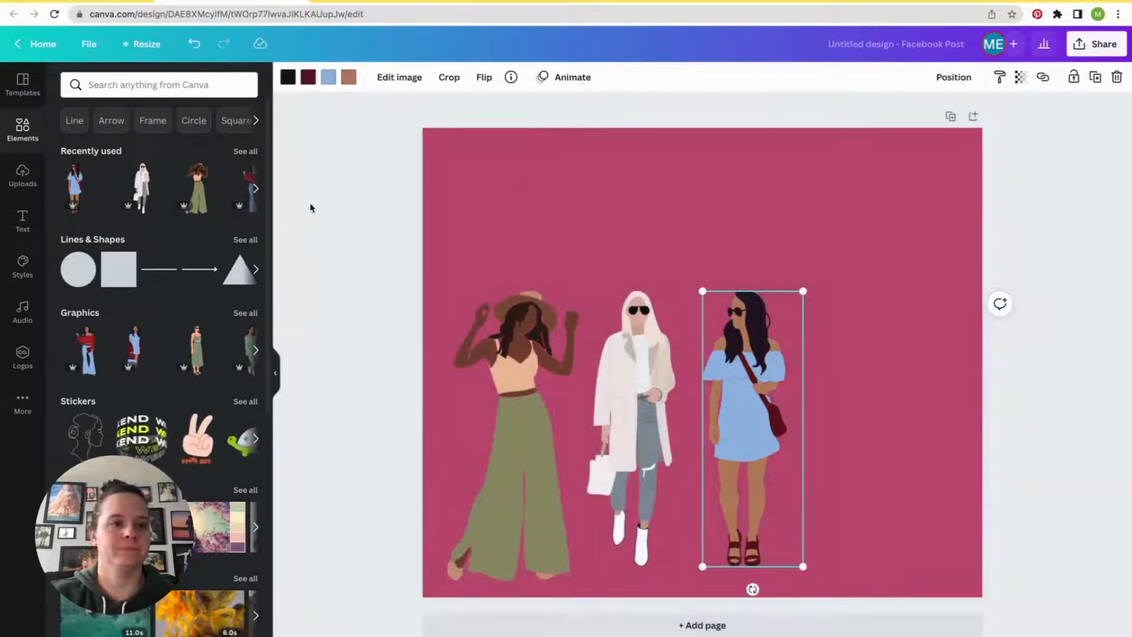
- Add the woman in the red top and blue flared jeans at the row's right end, scaled to match the others
scroll(213, 199, right, 2)
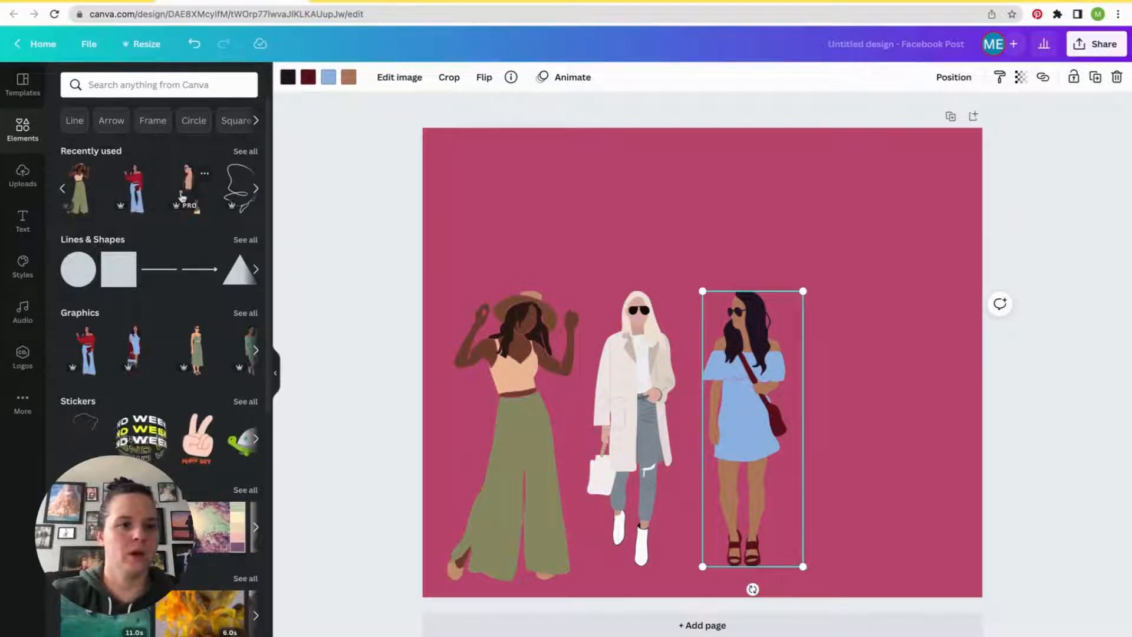
drag(131, 187, 941, 246)
drag(901, 296, 881, 348)
drag(921, 299, 929, 281)
drag(902, 325, 898, 336)
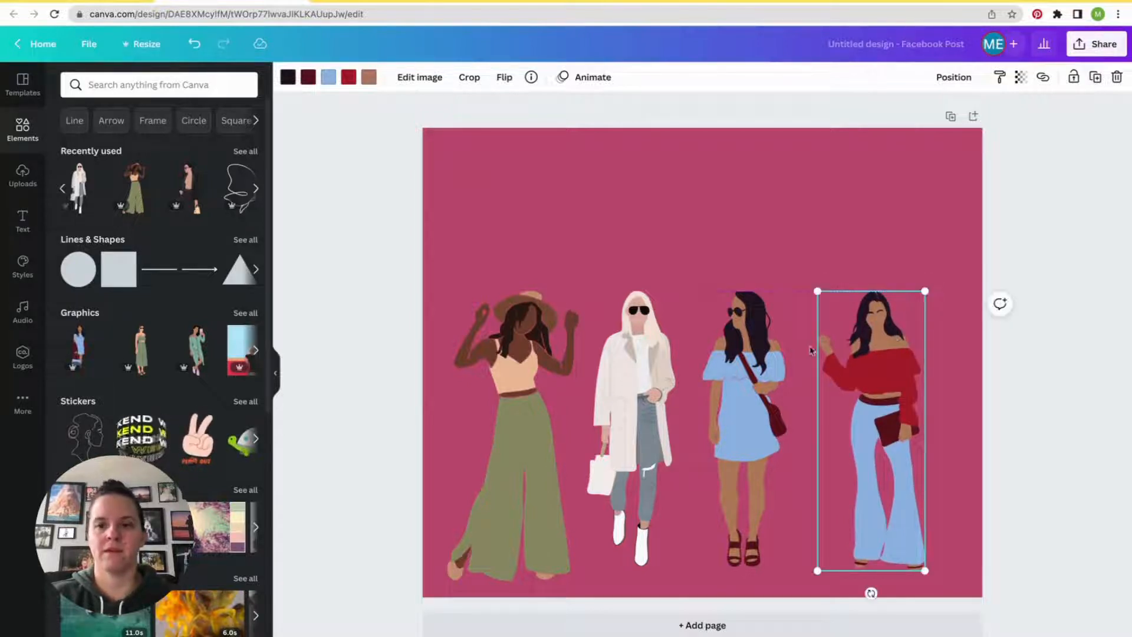
click(737, 361)
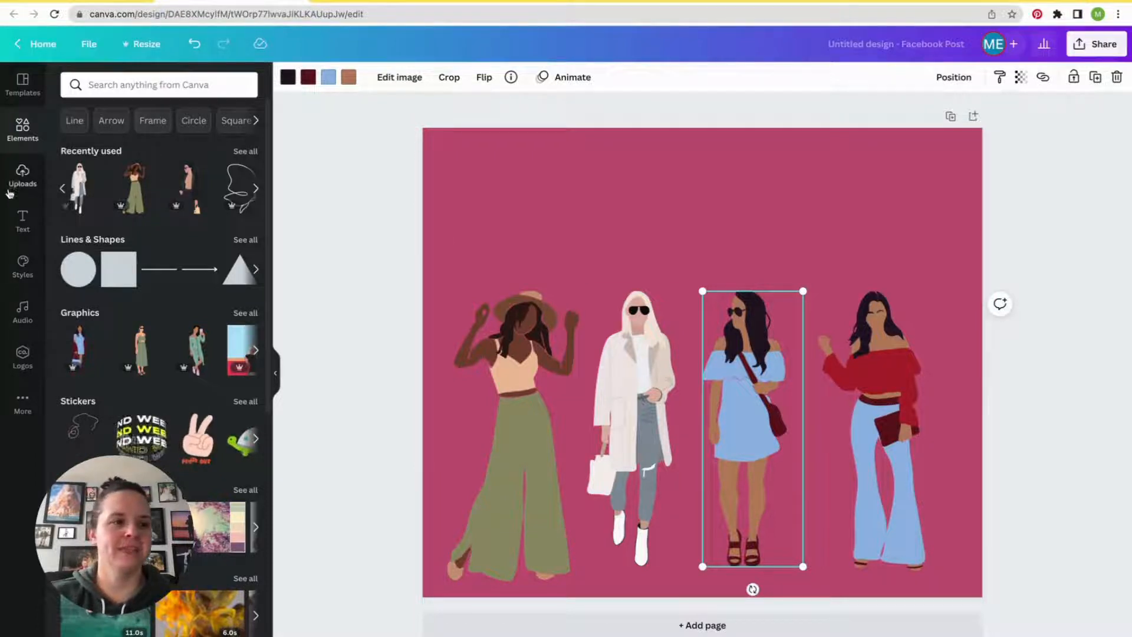
- Add the heading "Women Entrepreneurs" and place it centred above the row of women
click(23, 221)
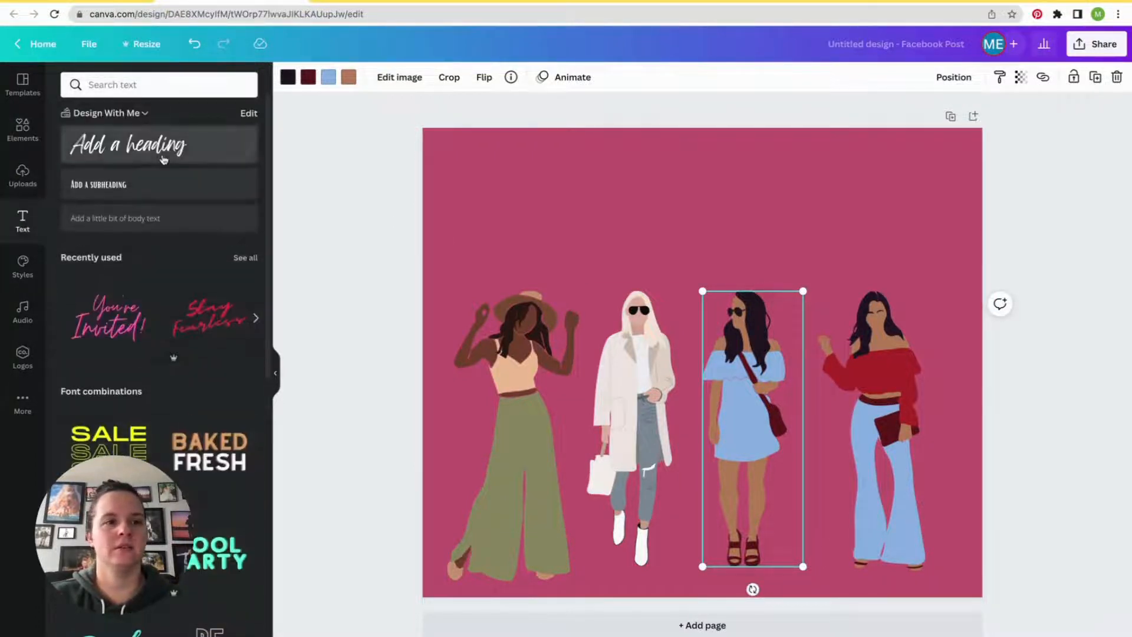
click(161, 154)
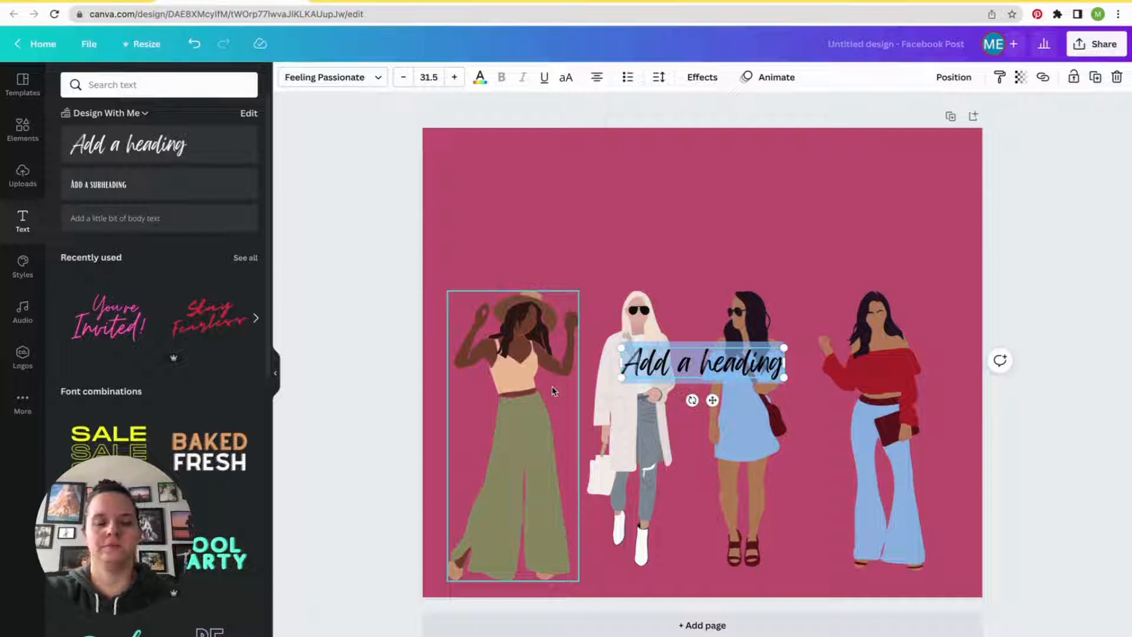
text(Women Em)
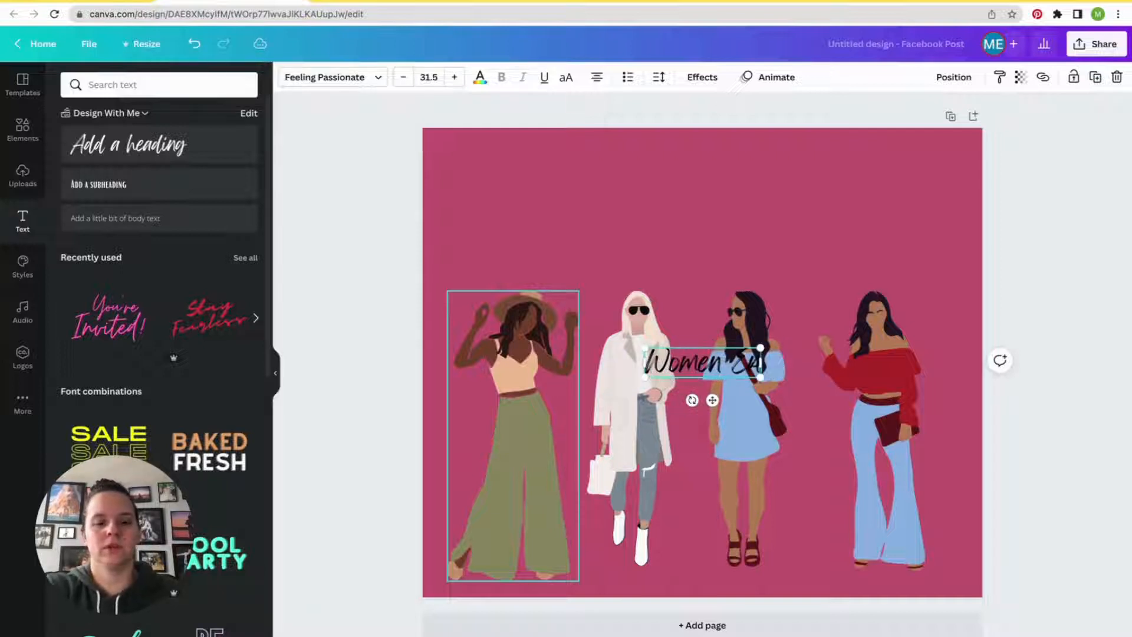
text(trepren)
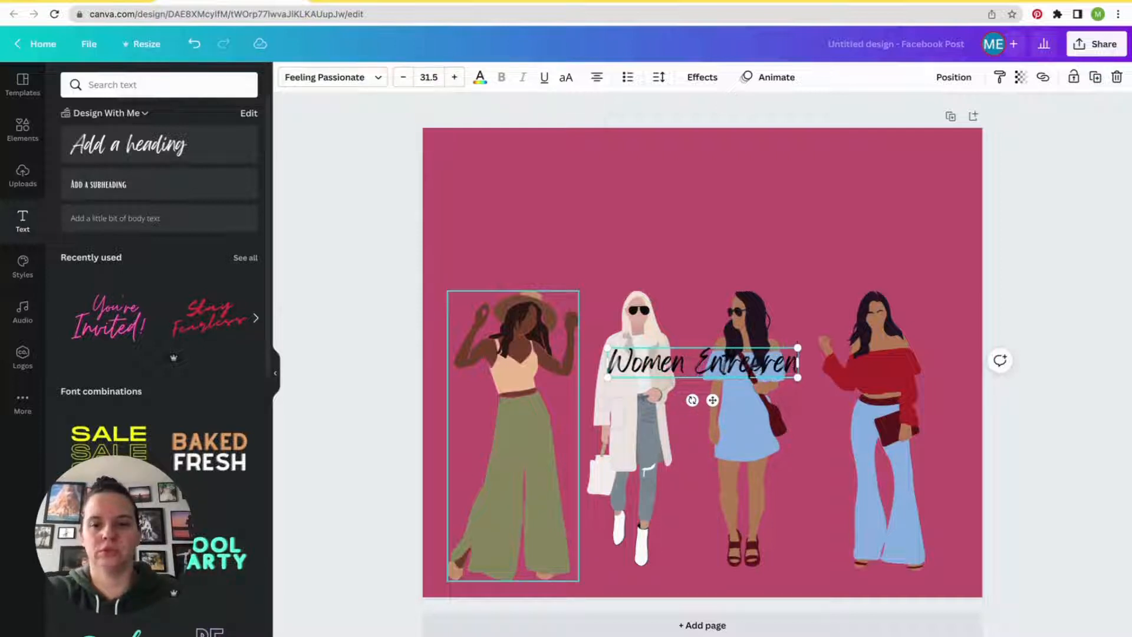
text(eurs)
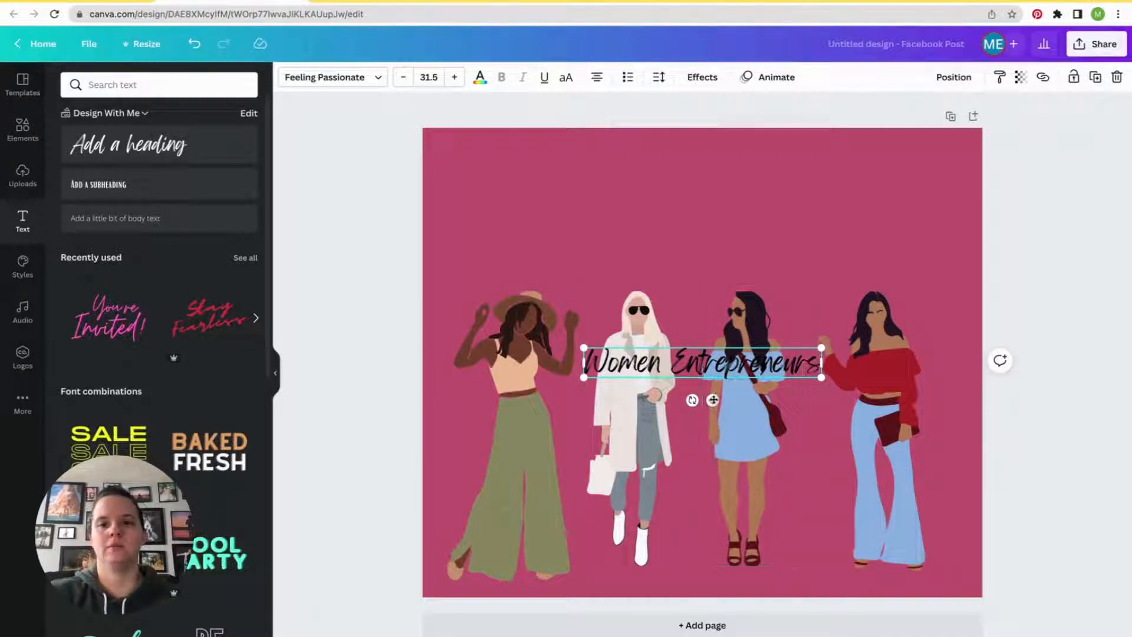
drag(712, 400, 706, 226)
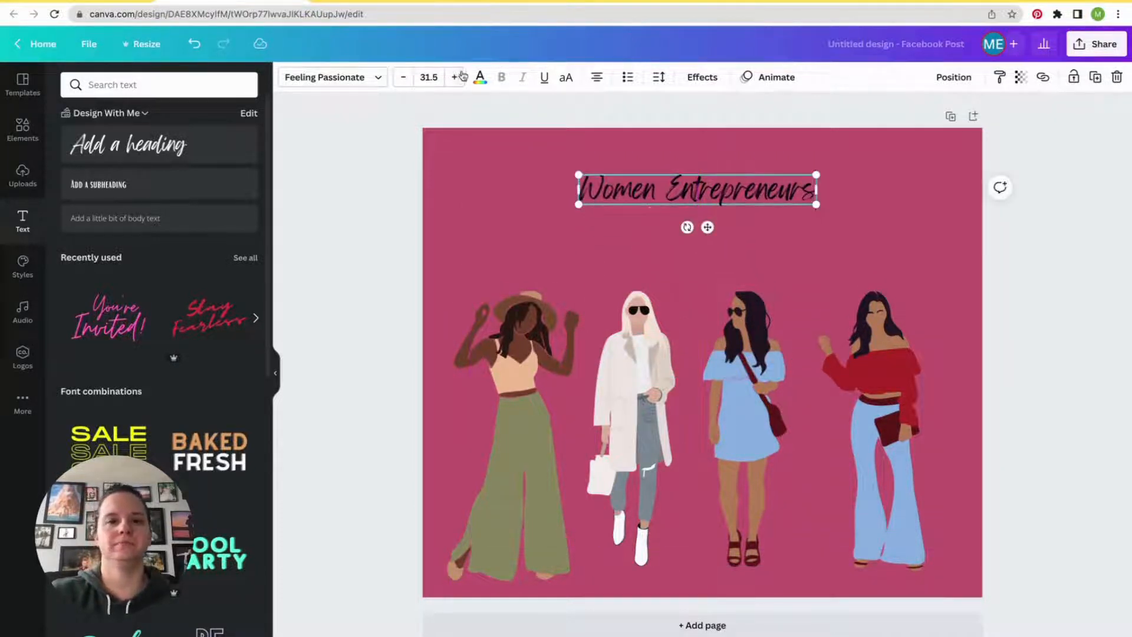
- Increase the heading's font size to 58.5
click(455, 78)
click(455, 77)
click(455, 77)
click(455, 77)
click(455, 77)
click(455, 77)
click(456, 77)
click(457, 77)
click(457, 77)
click(456, 77)
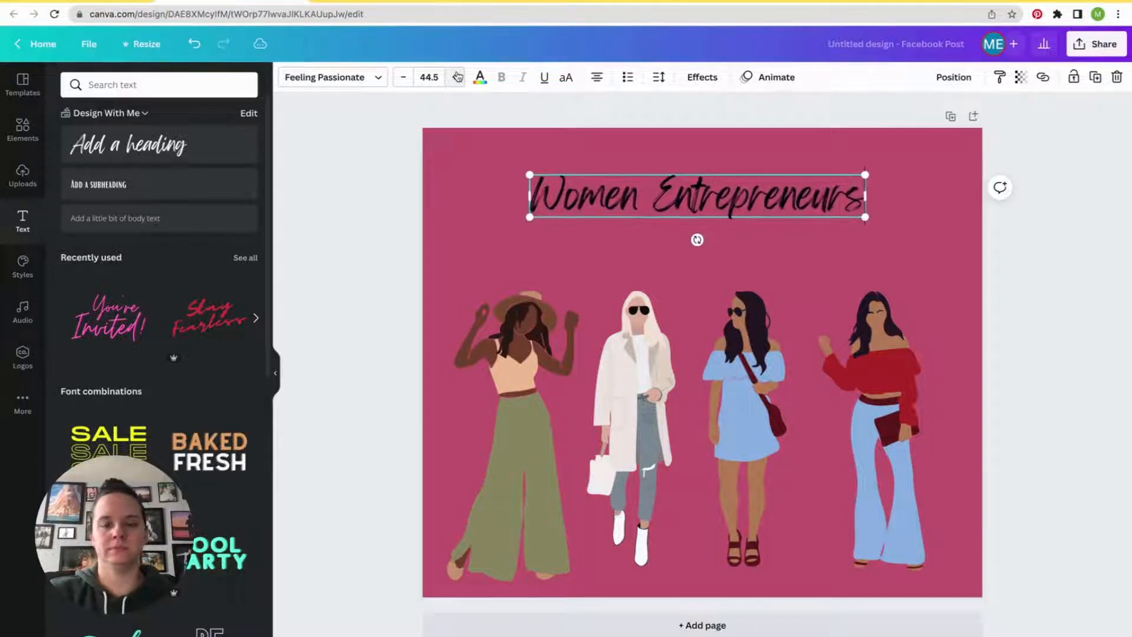
click(457, 77)
click(457, 77)
click(457, 77)
click(457, 76)
click(457, 76)
click(457, 76)
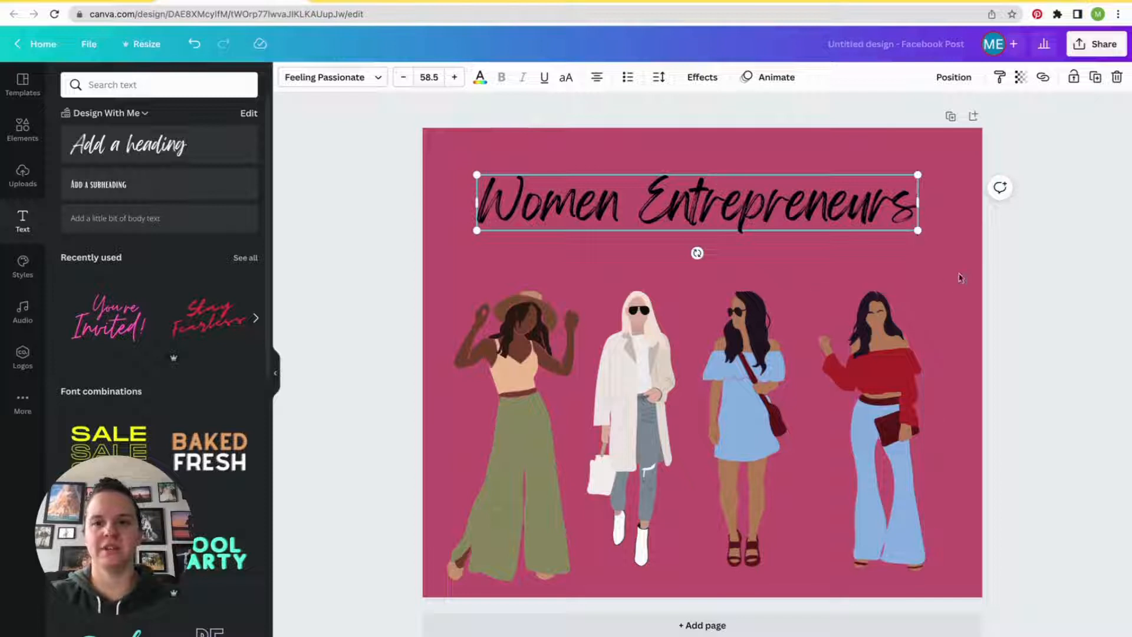
click(953, 244)
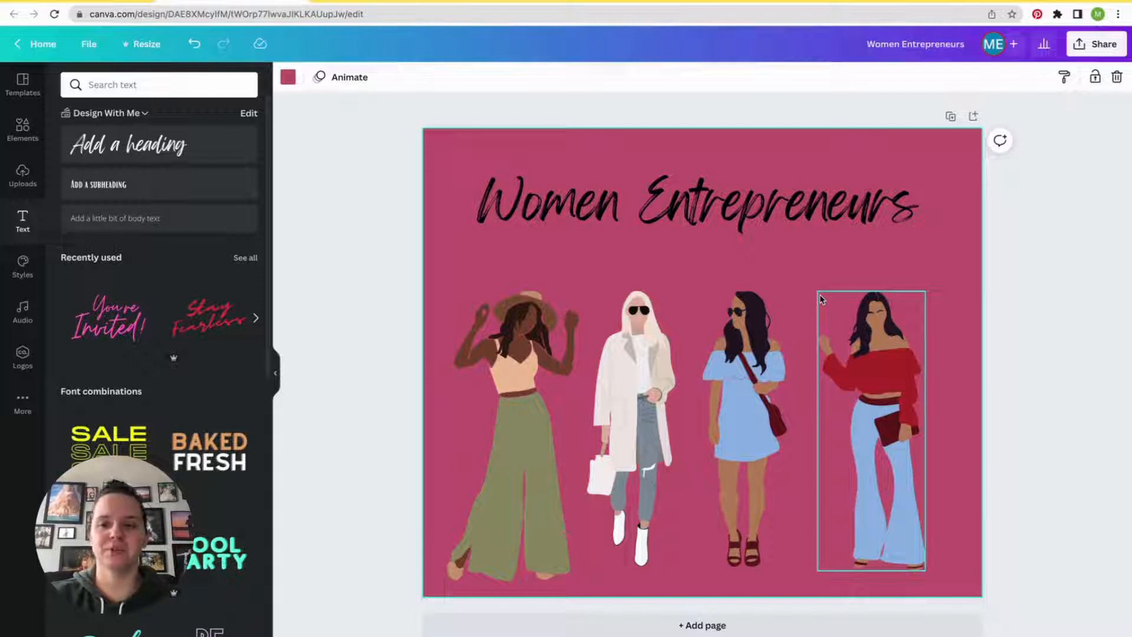
- Download the finished design as a PNG at size 1 (940 × 788 px)
click(1091, 49)
click(936, 348)
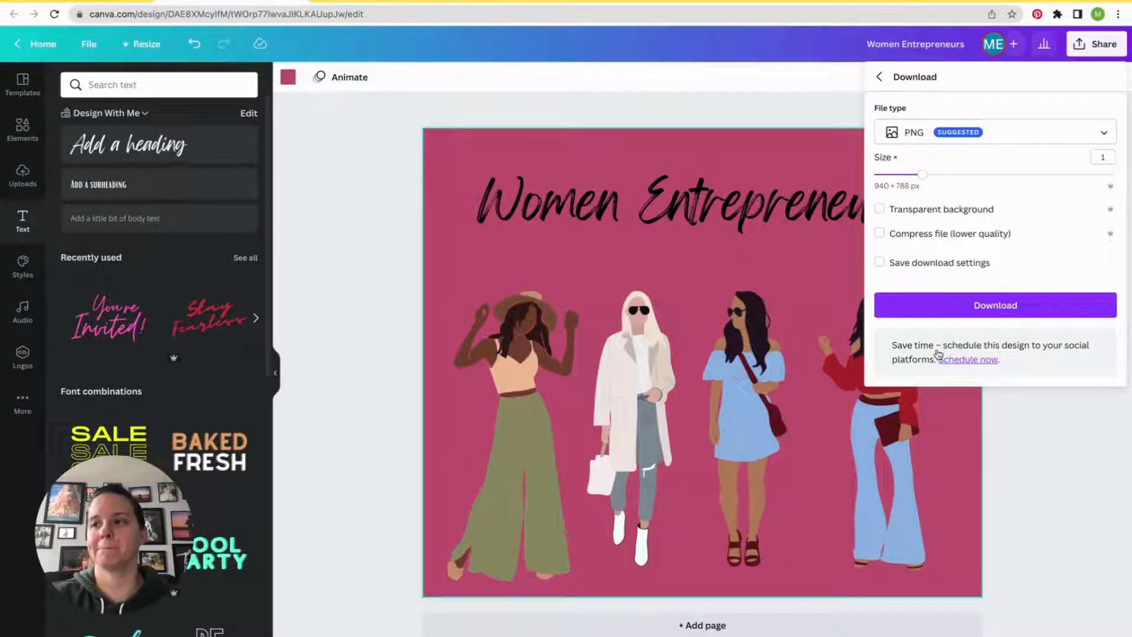
click(968, 305)
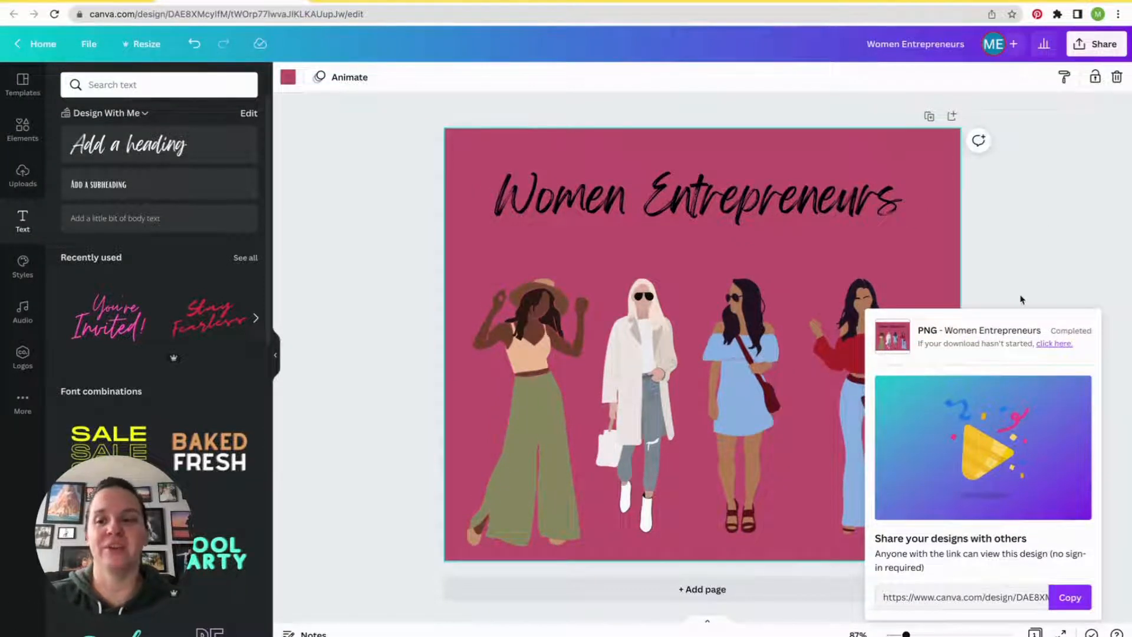
click(1073, 244)
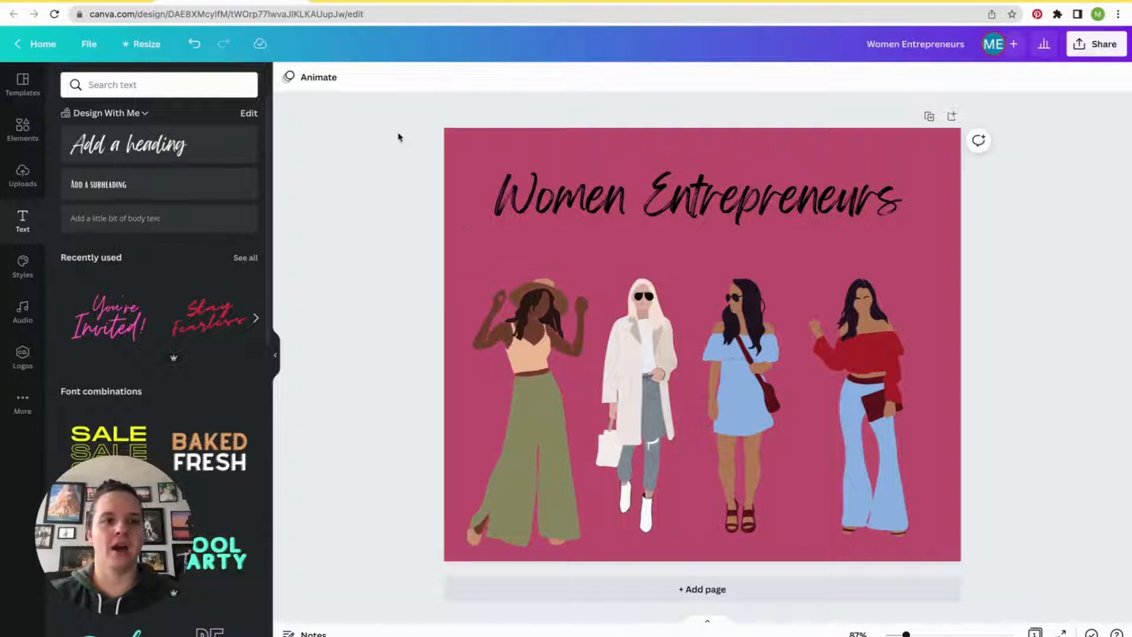
- Create a resized copy of the design in the Instagram Story format (1080 × 1920 px)
click(145, 47)
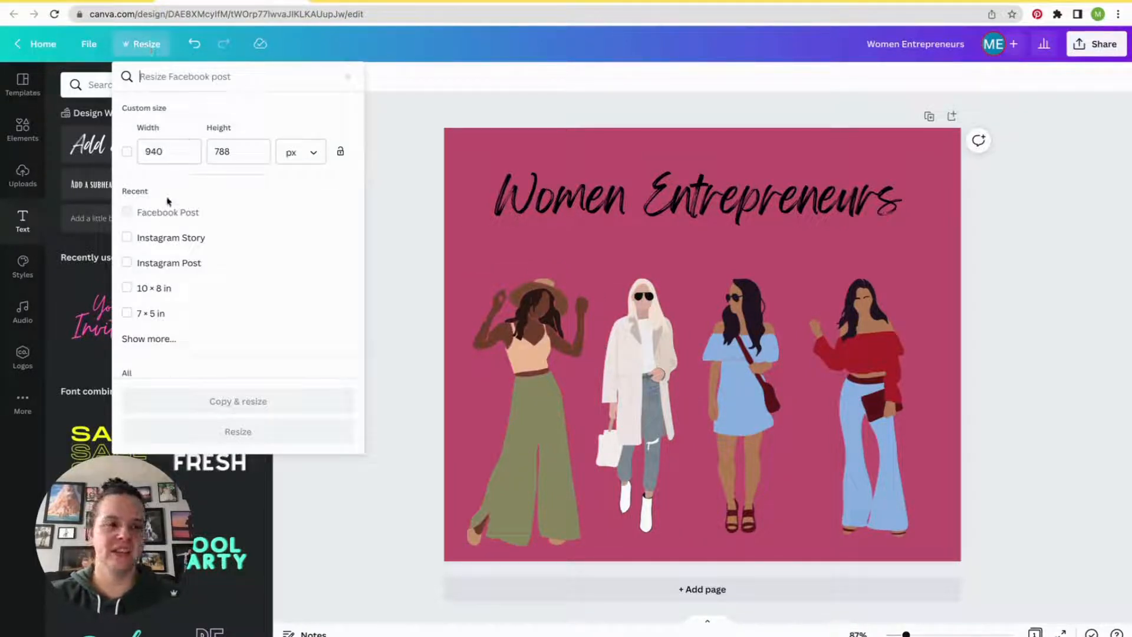
click(152, 337)
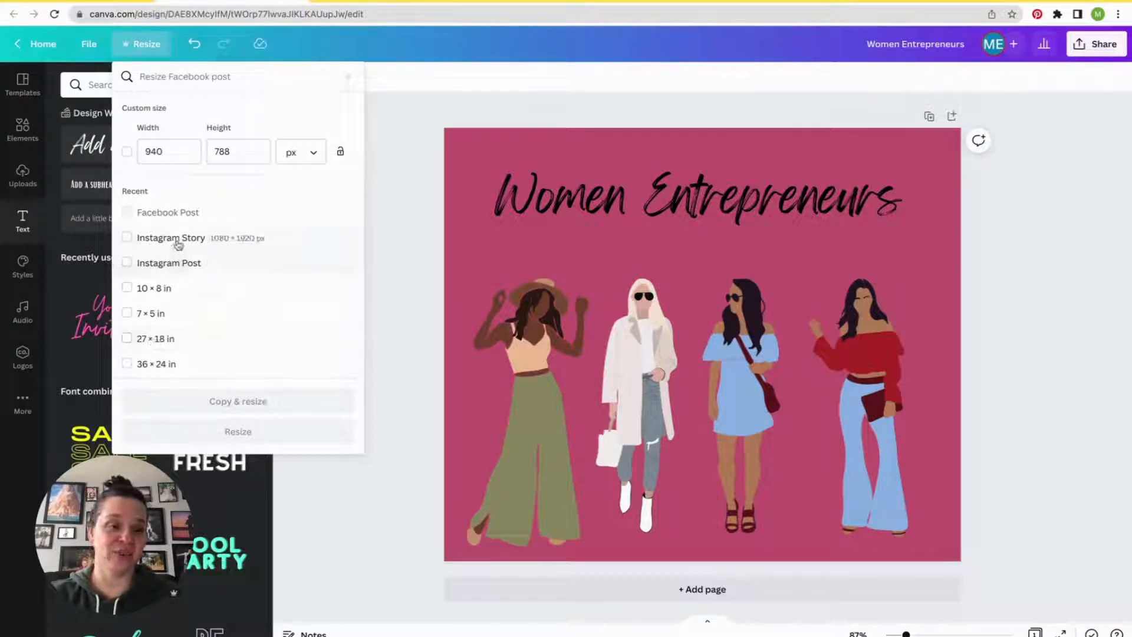
scroll(156, 318, down, 1)
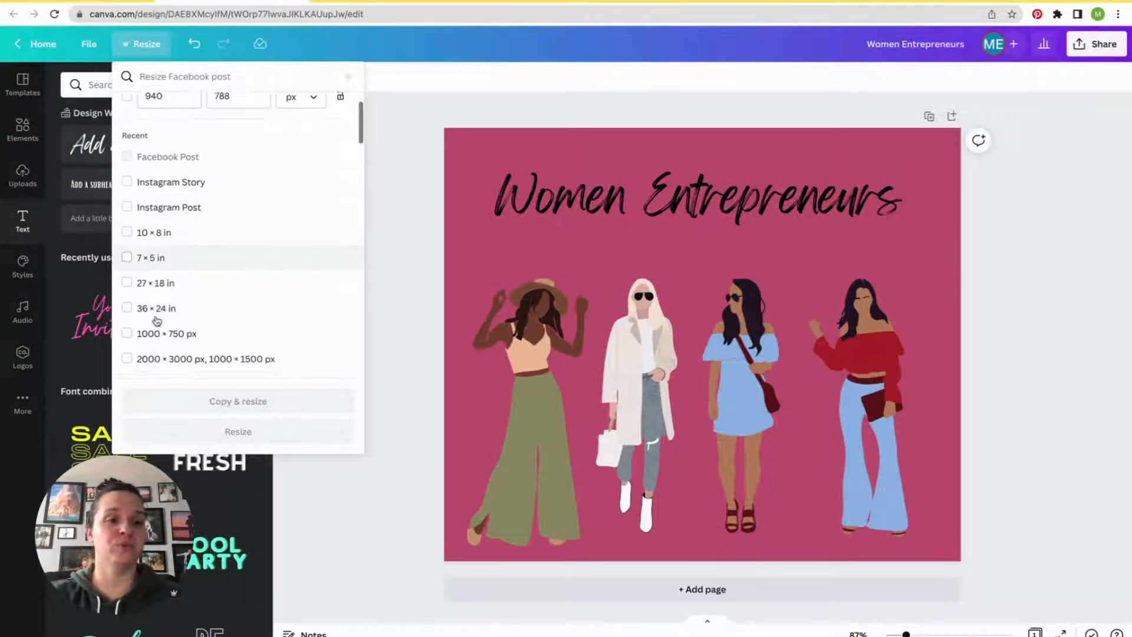
scroll(157, 320, down, 5)
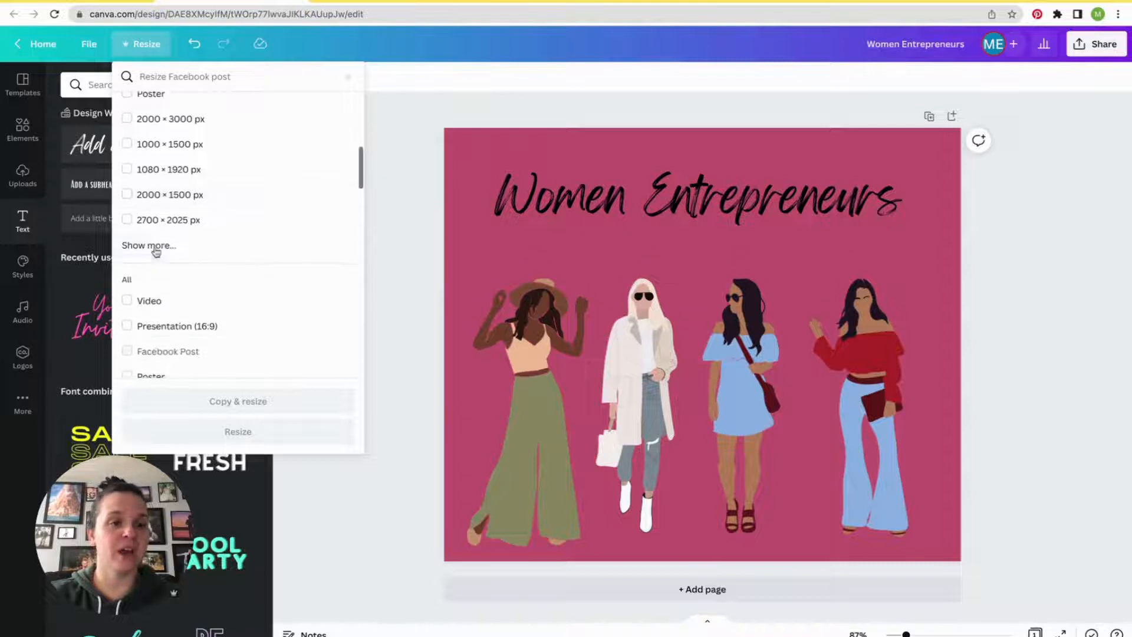
click(154, 247)
scroll(210, 316, down, 3)
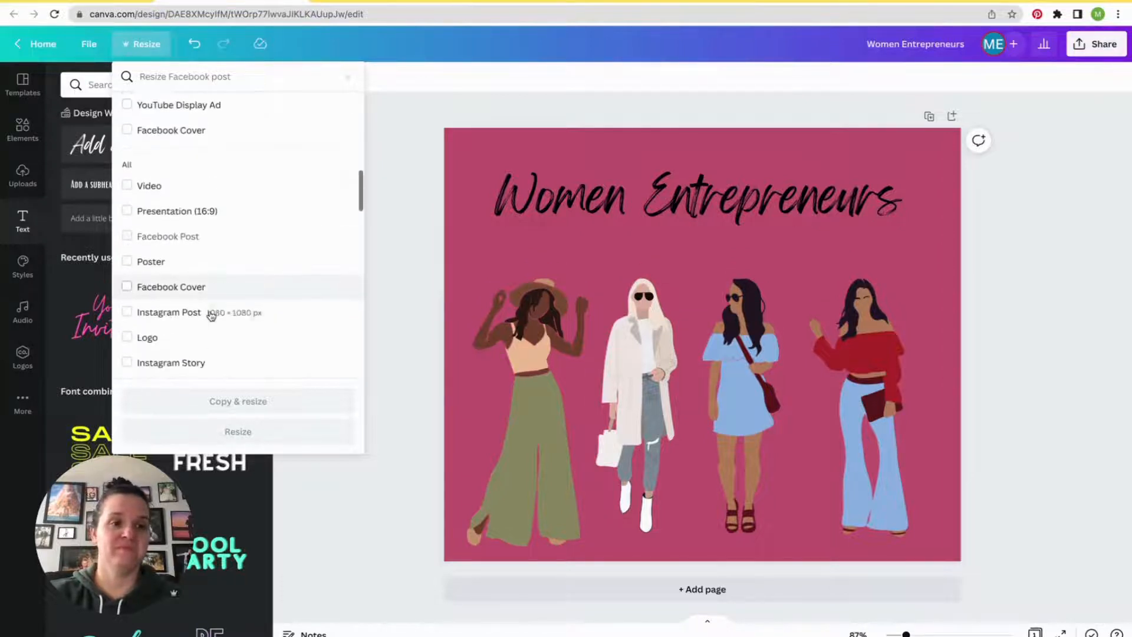
scroll(211, 316, down, 12)
scroll(211, 316, up, 6)
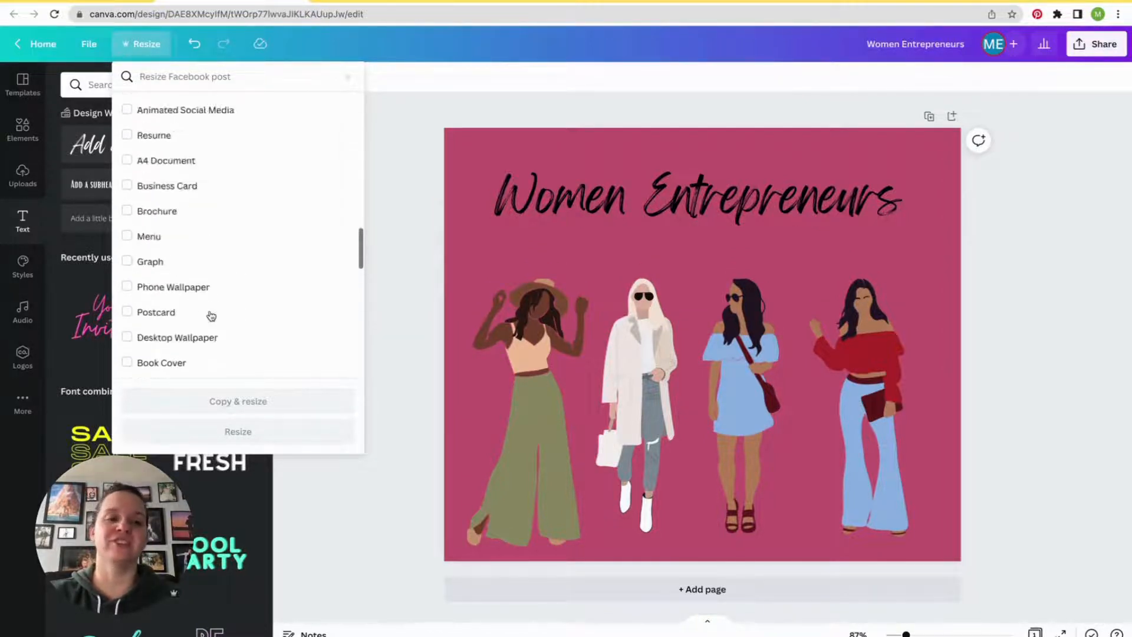
scroll(211, 316, up, 10)
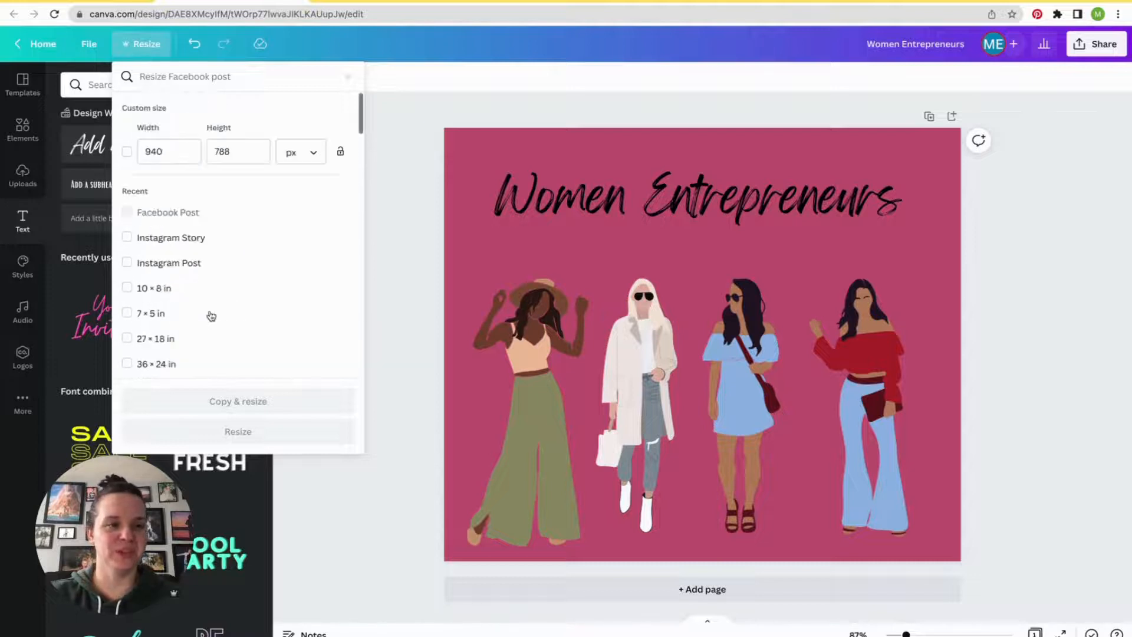
click(180, 237)
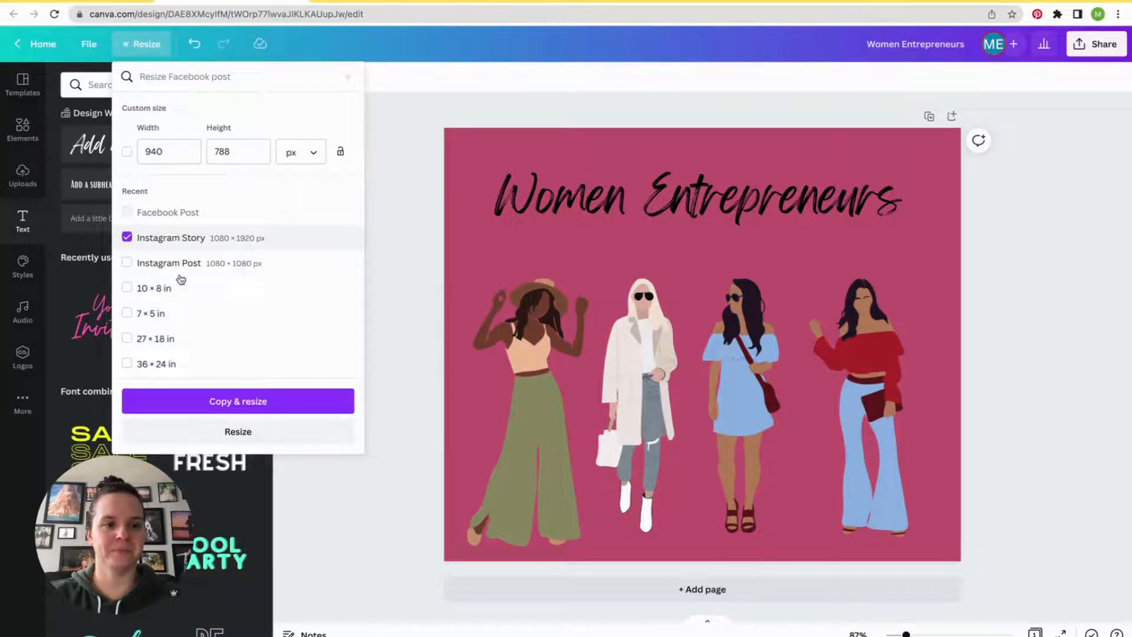
click(239, 402)
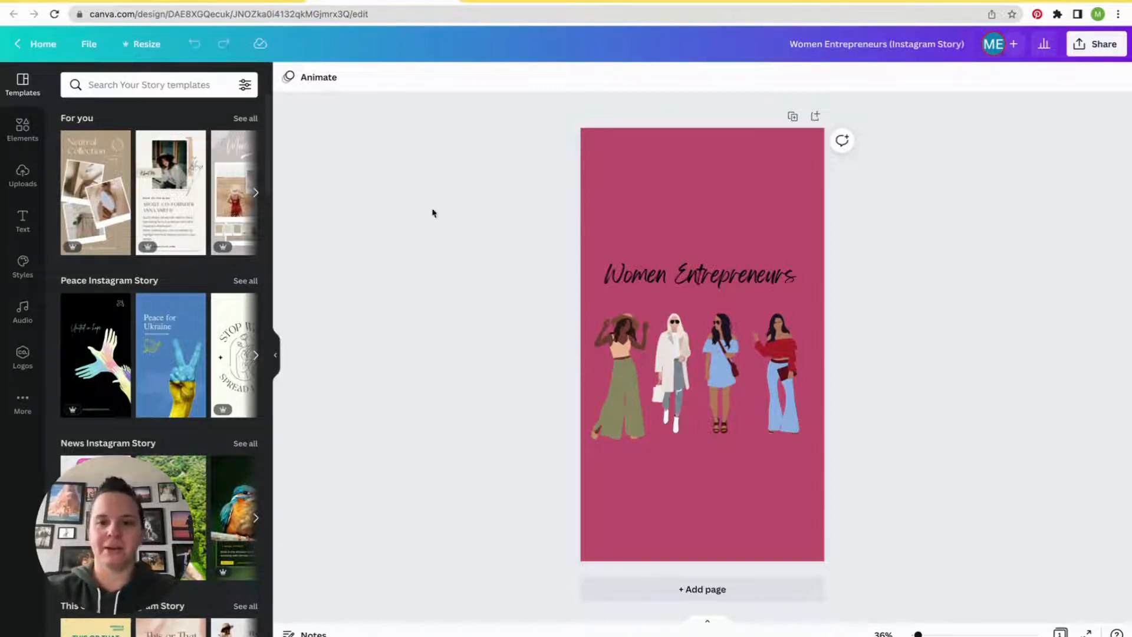
- Move the "Women Entrepreneurs" heading near the top of the story page and enlarge it to almost the full page width, centred
drag(702, 279, 702, 170)
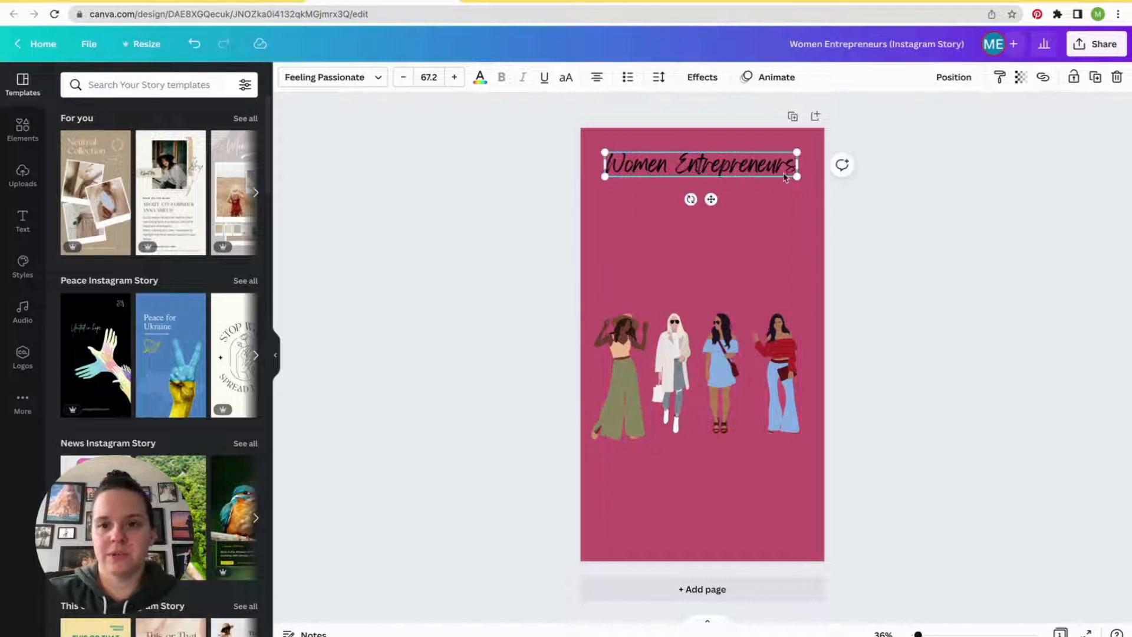
drag(795, 176, 823, 179)
drag(726, 202, 717, 215)
- Enlarge the woman in the red top at the page's upper right and the woman in the blue dress below her
click(791, 361)
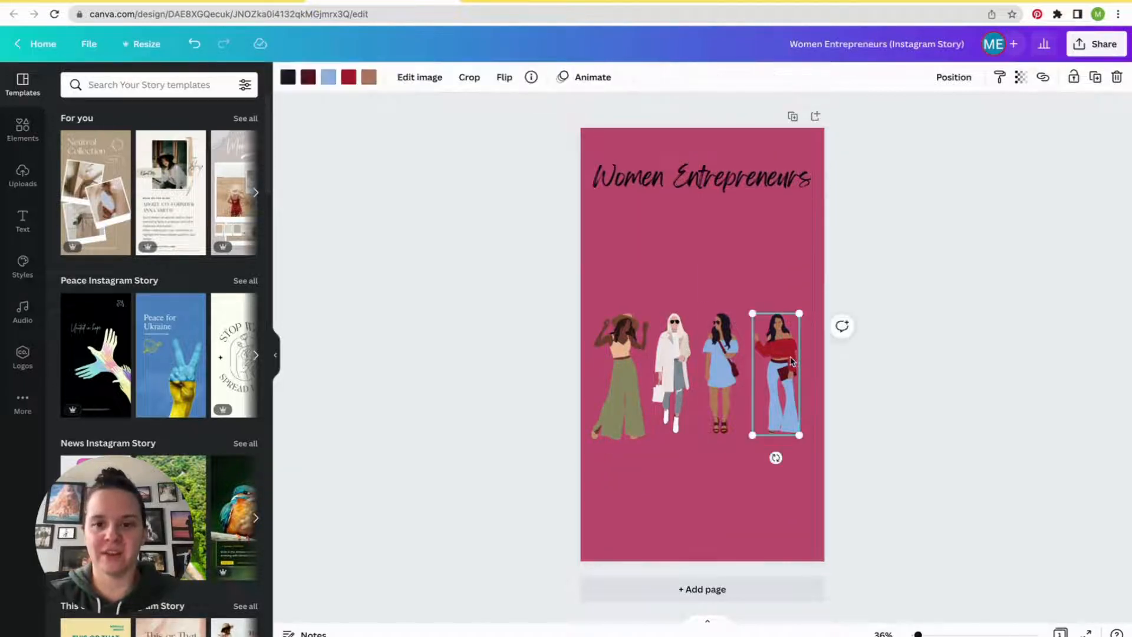
drag(779, 424, 732, 394)
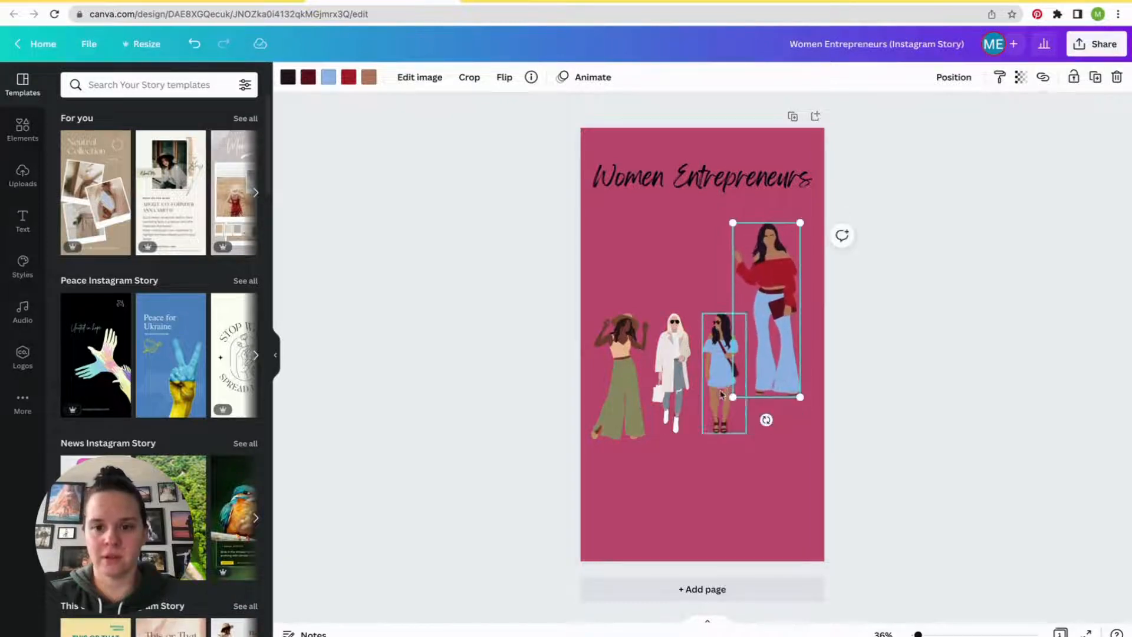
click(731, 424)
drag(745, 434, 764, 478)
drag(720, 408, 721, 459)
- Enlarge the woman in the white coat beneath the heading and place the woman in the hat, enlarged, in the page's lower left
click(659, 357)
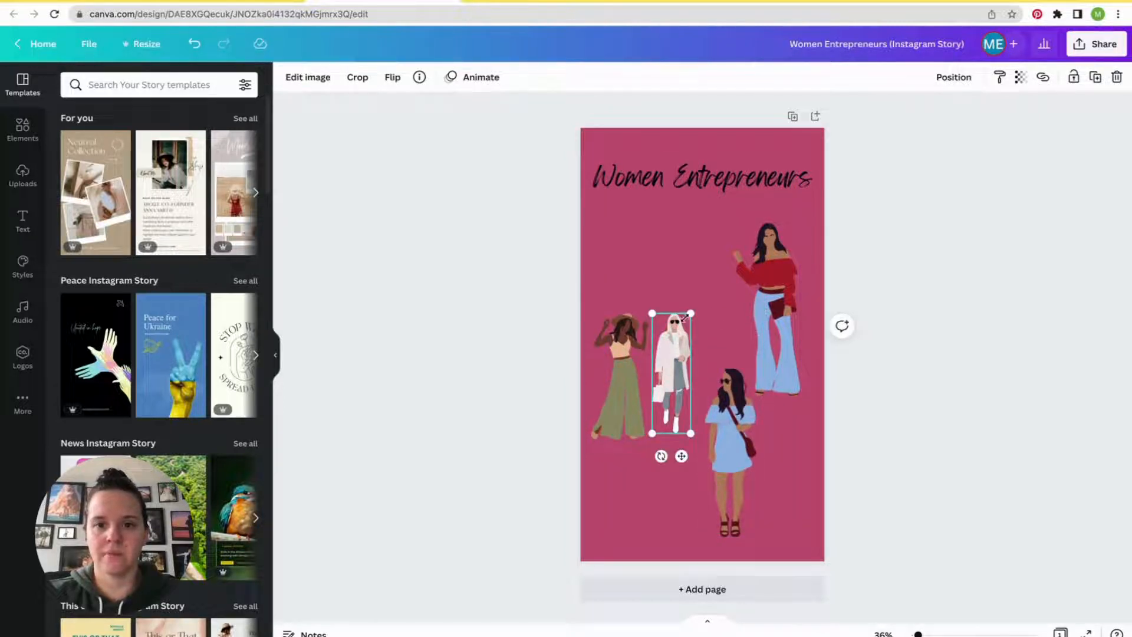
drag(689, 311, 720, 219)
drag(622, 354, 624, 457)
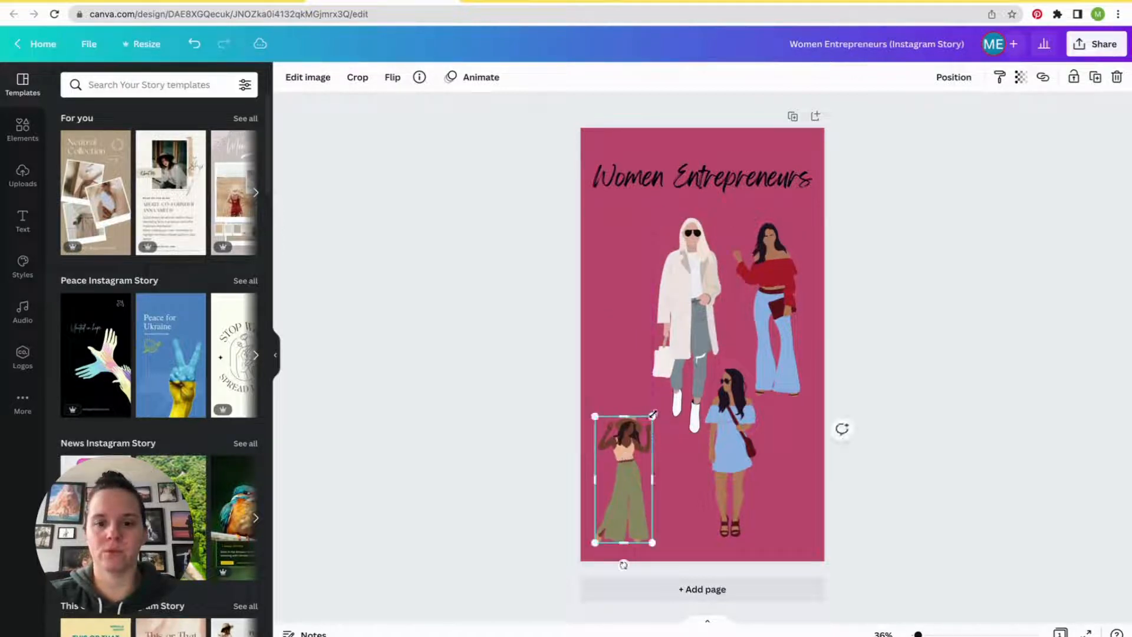
drag(652, 414, 678, 364)
click(948, 469)
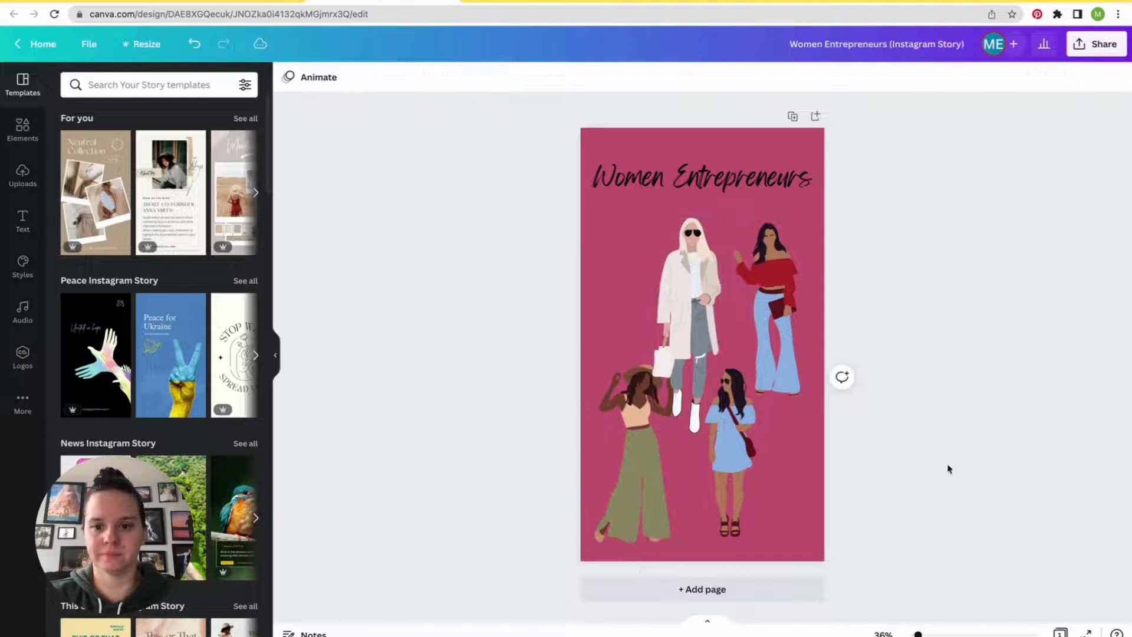
- Shrink the woman in the white coat slightly and move her up just below the heading, clear of the two lower women
drag(692, 268, 693, 258)
drag(653, 208, 664, 236)
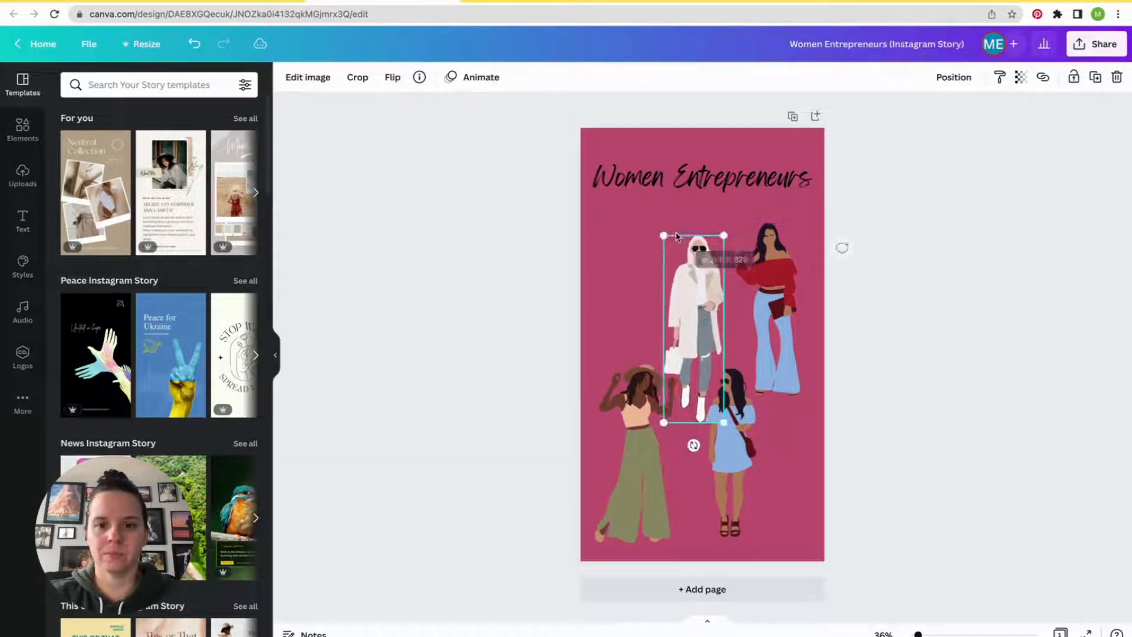
drag(695, 280, 684, 241)
click(911, 379)
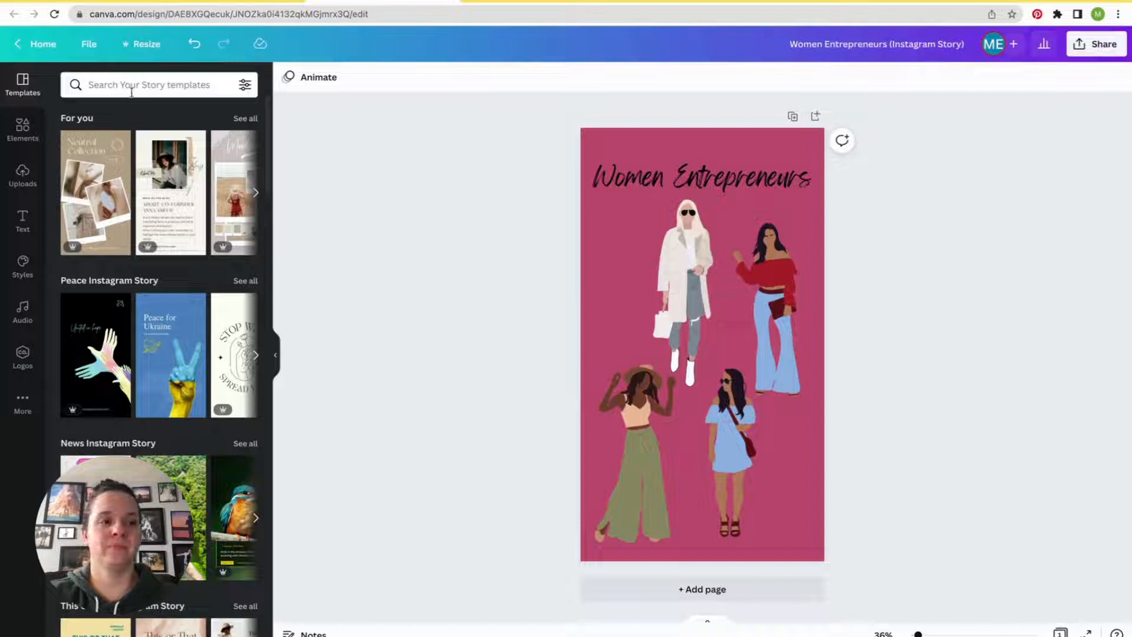
- Search the elements for "texture", add the distressed woven texture graphic and scale it to cover the whole story page
click(24, 134)
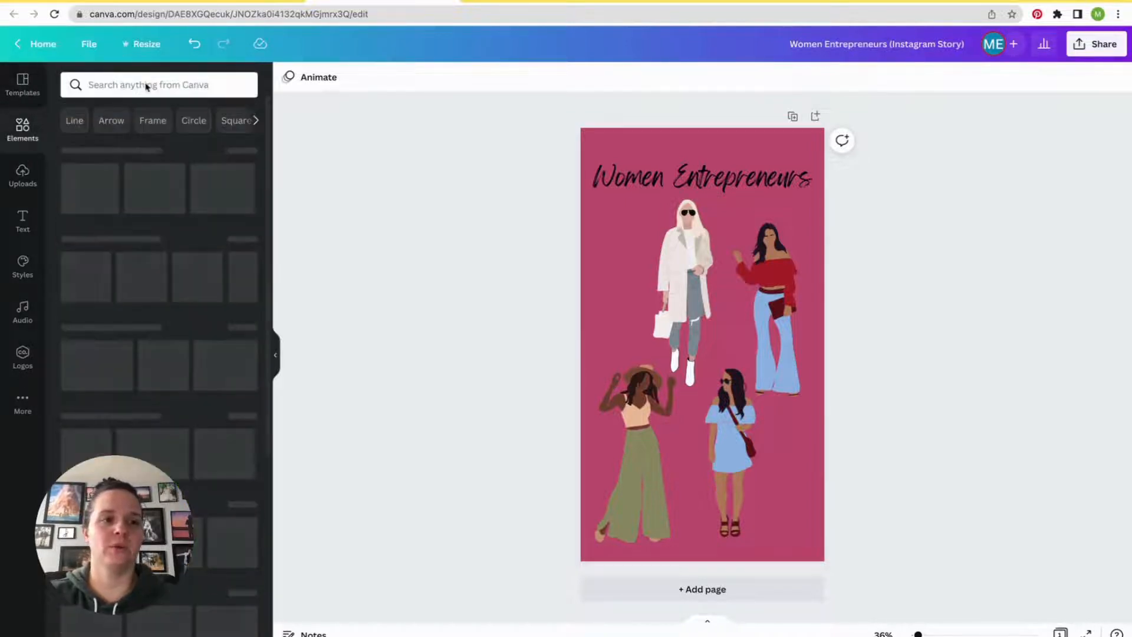
click(162, 81)
text(texture)
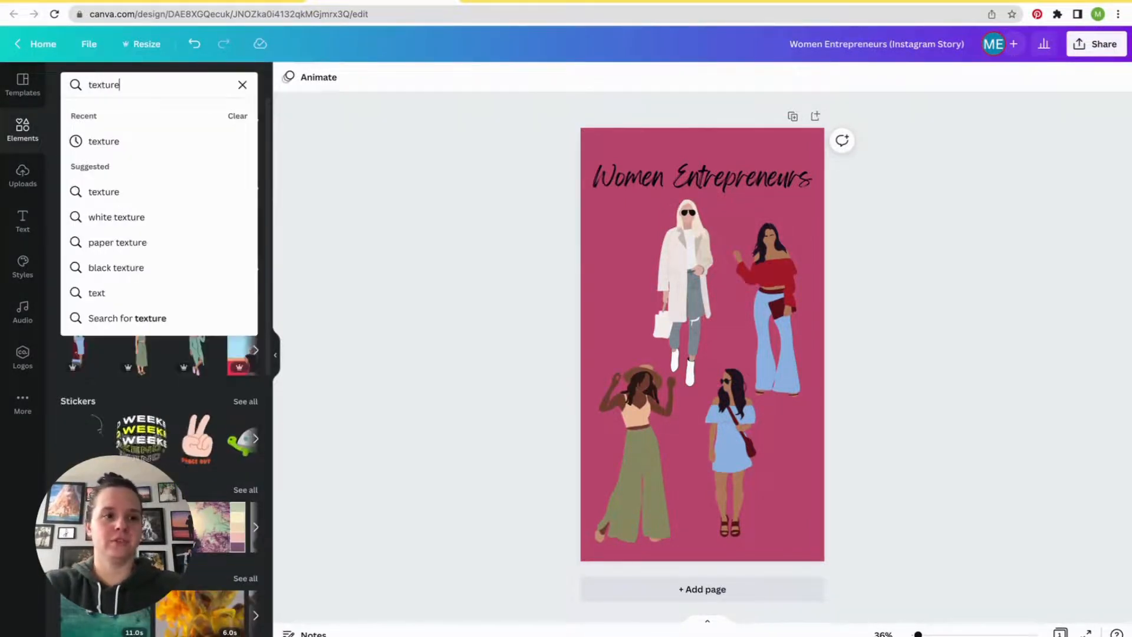
key(Return)
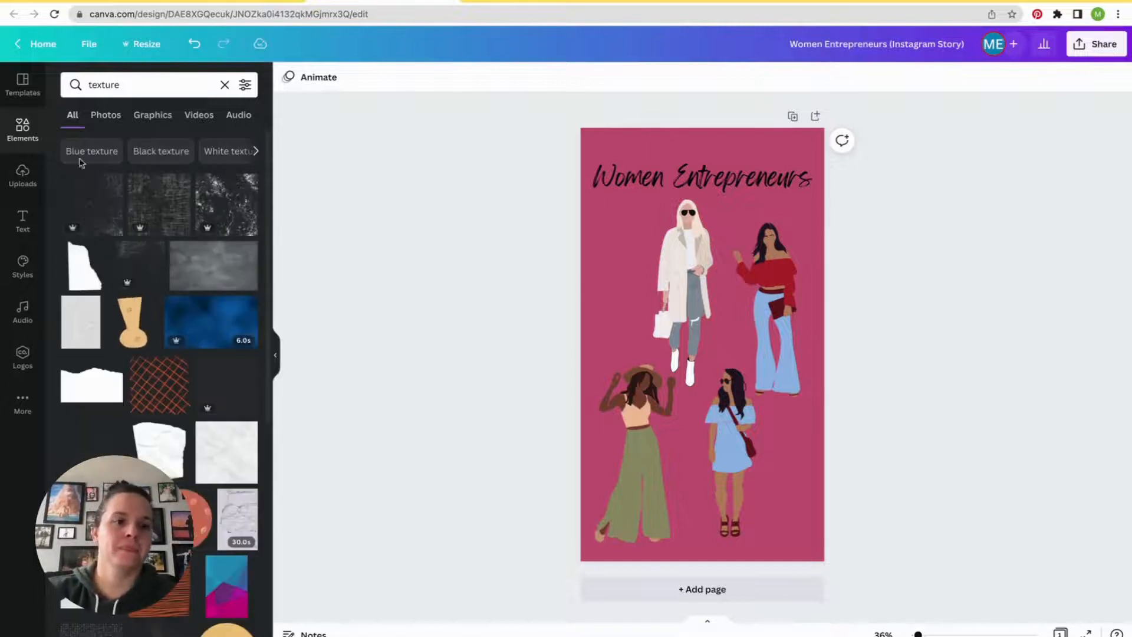
drag(157, 196, 609, 154)
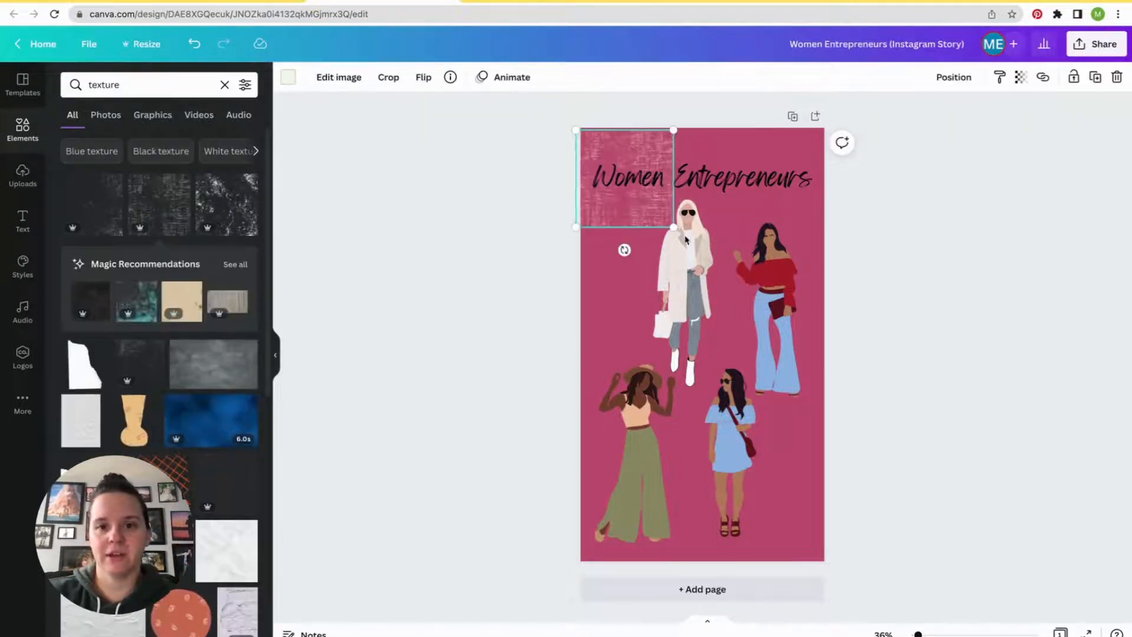
drag(671, 226, 936, 629)
- Send the texture to the back, behind the heading and the women
click(946, 88)
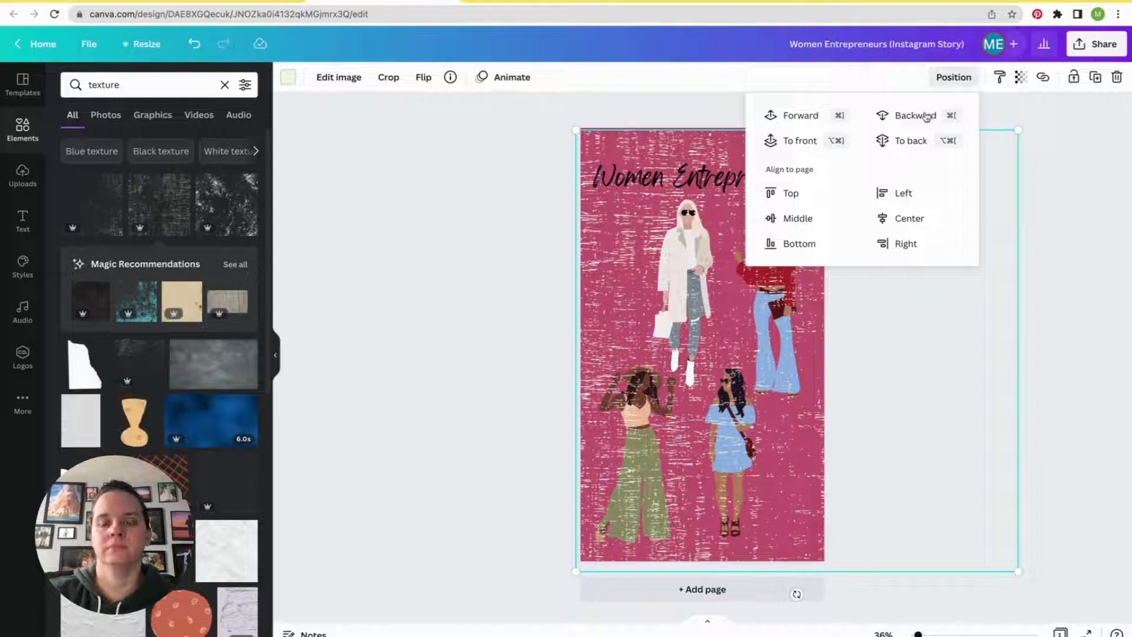
click(915, 141)
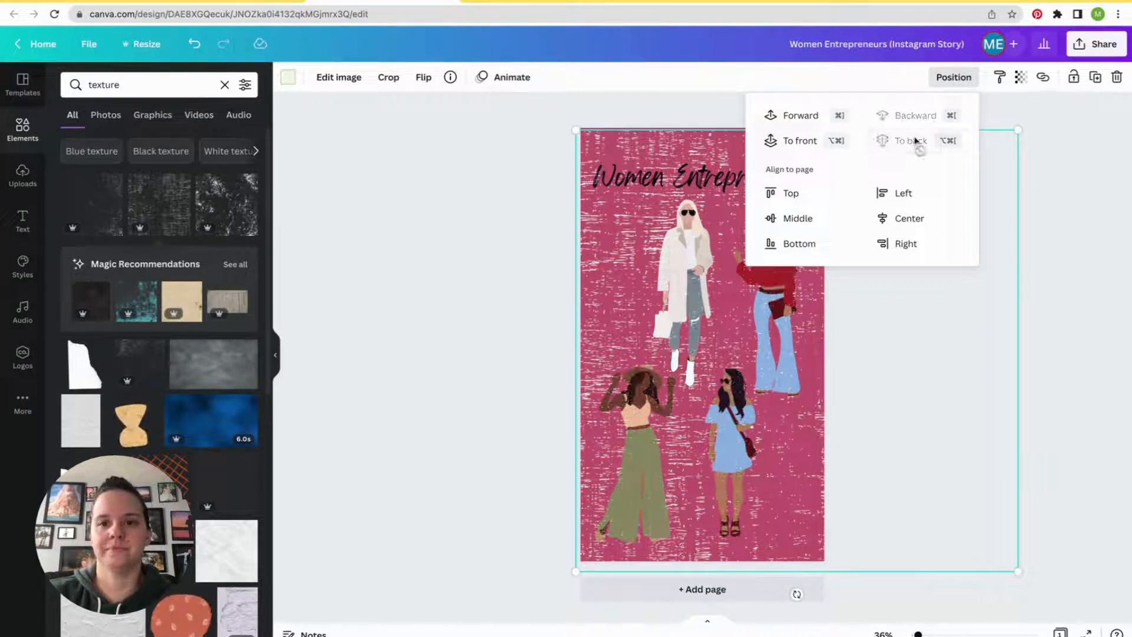
click(461, 345)
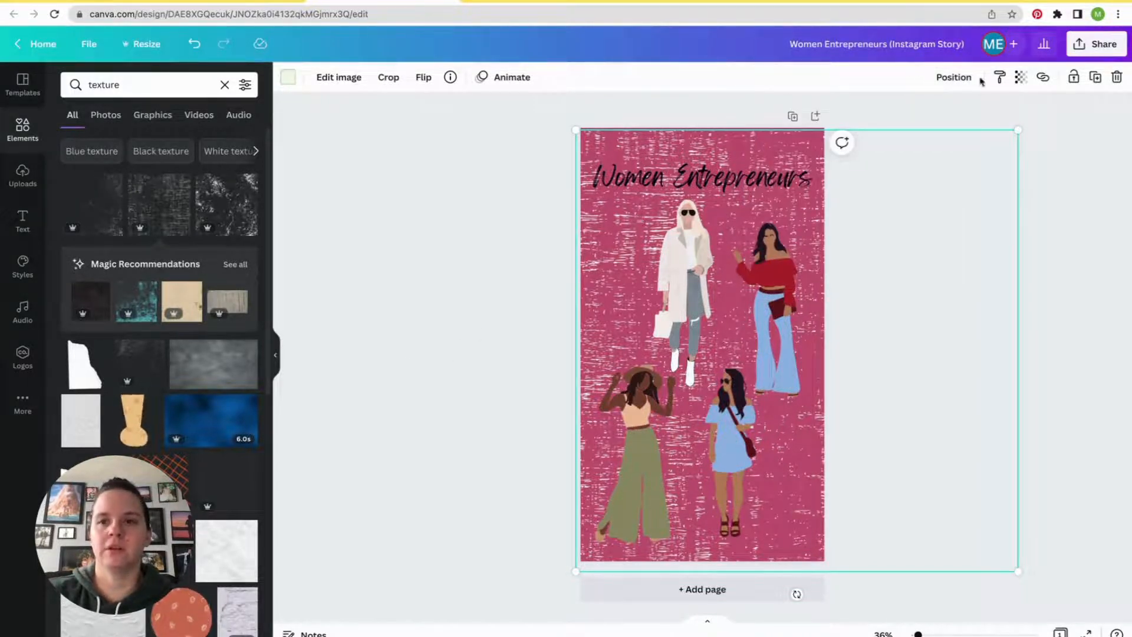
- Lower the texture's opacity to roughly half so it shows as a subtle background
click(1021, 78)
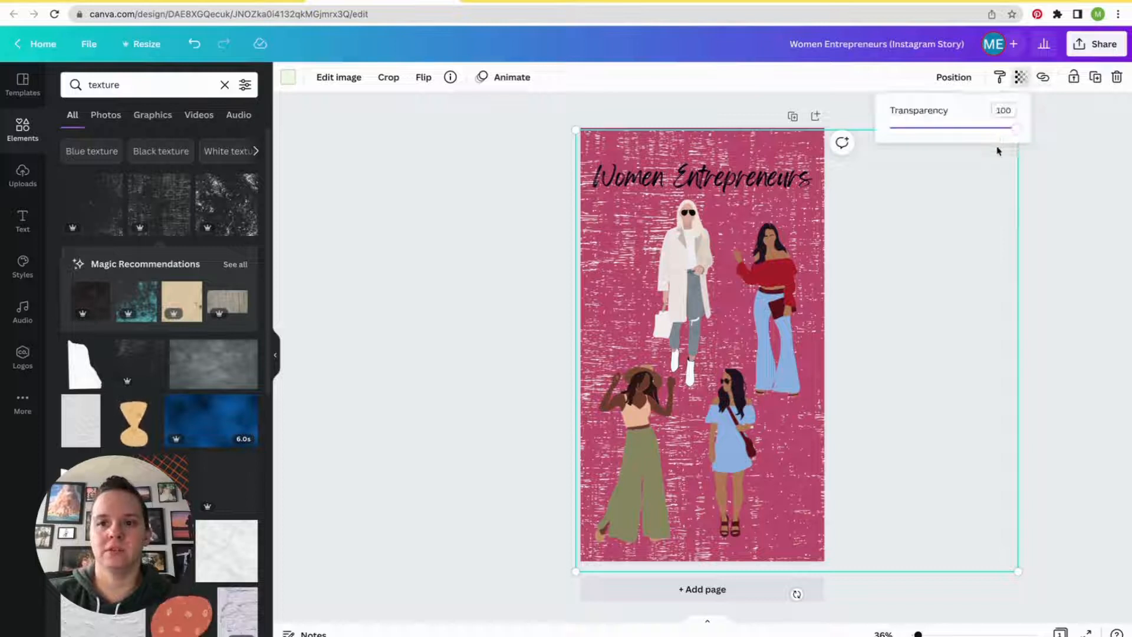
drag(1021, 136, 948, 135)
click(536, 256)
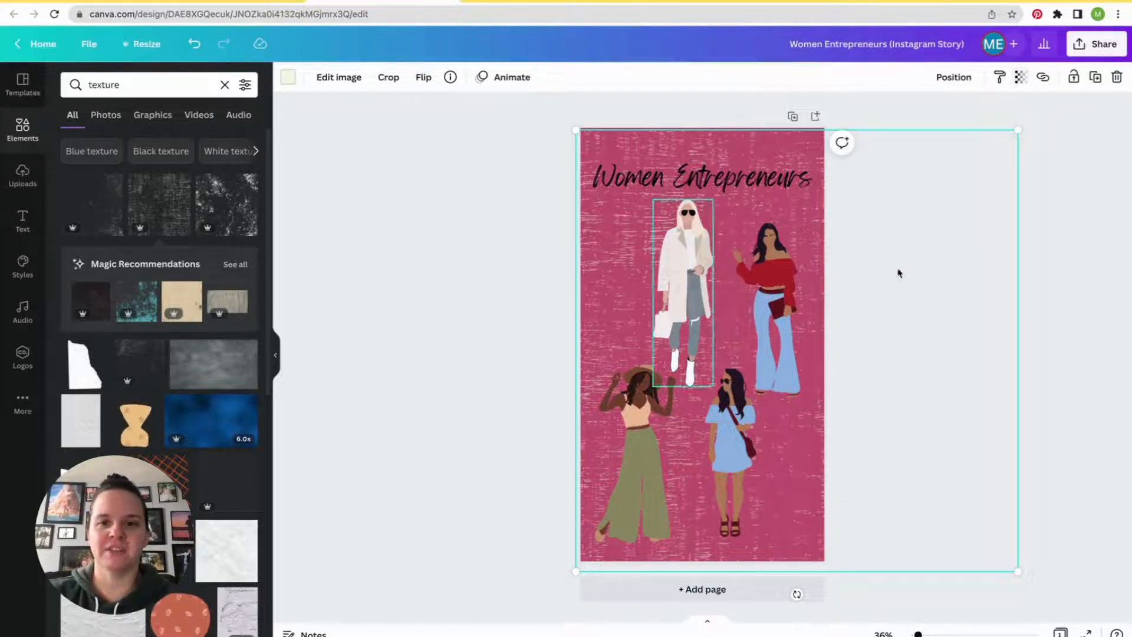
click(1111, 290)
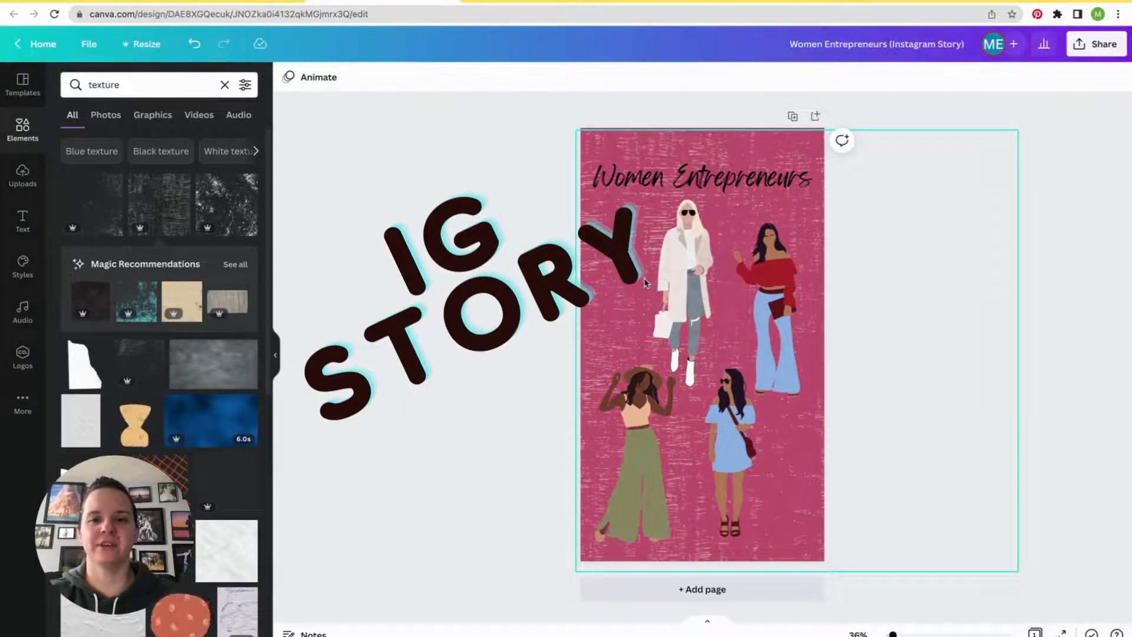
click(1083, 51)
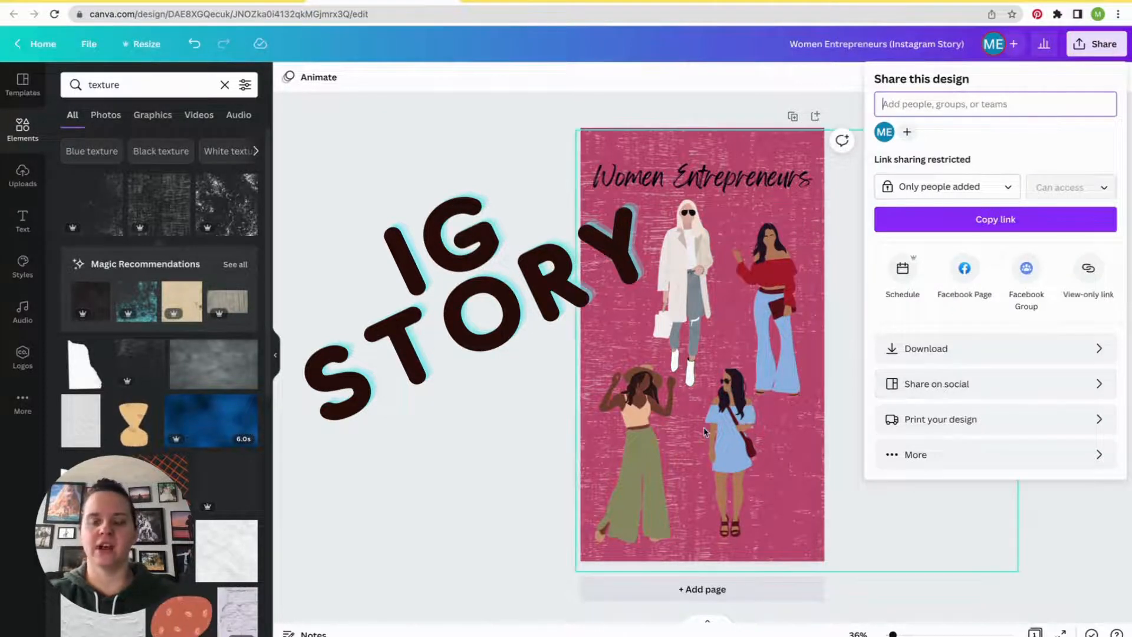
click(389, 271)
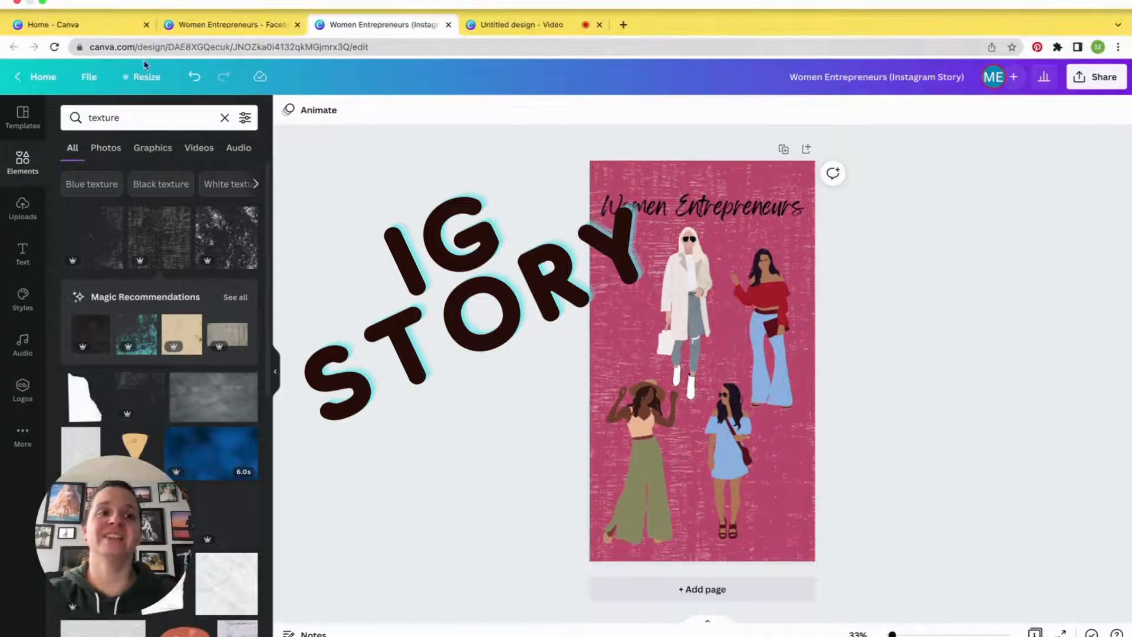
- Create an Instagram Post (1080 × 1080 px) copy of the story design and shift the texture to cover the whole square page
click(147, 77)
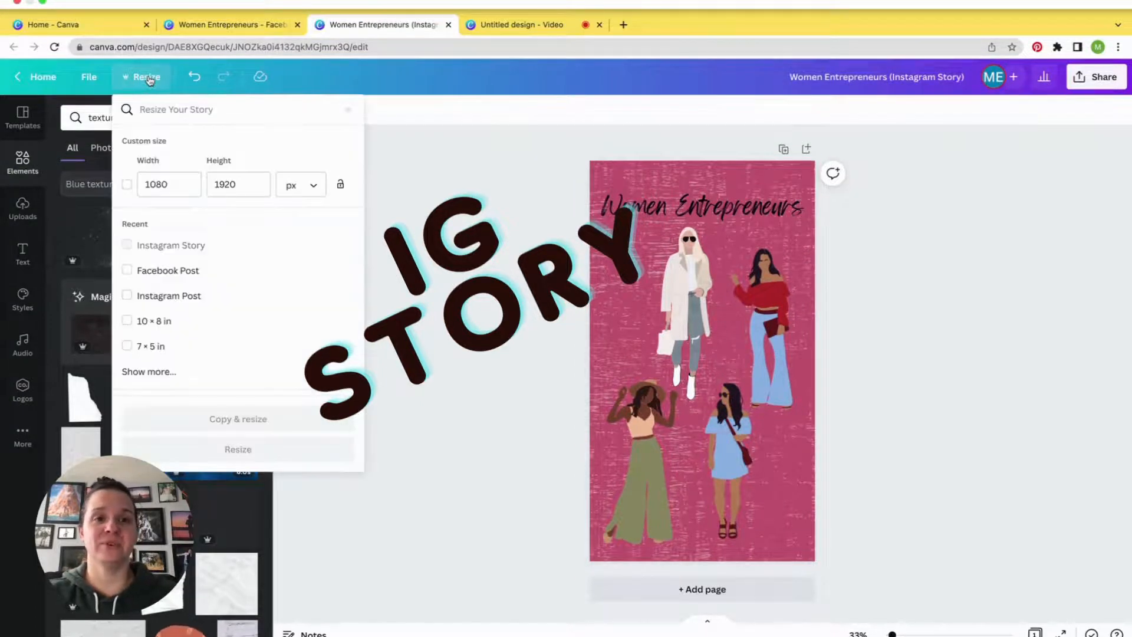
click(127, 263)
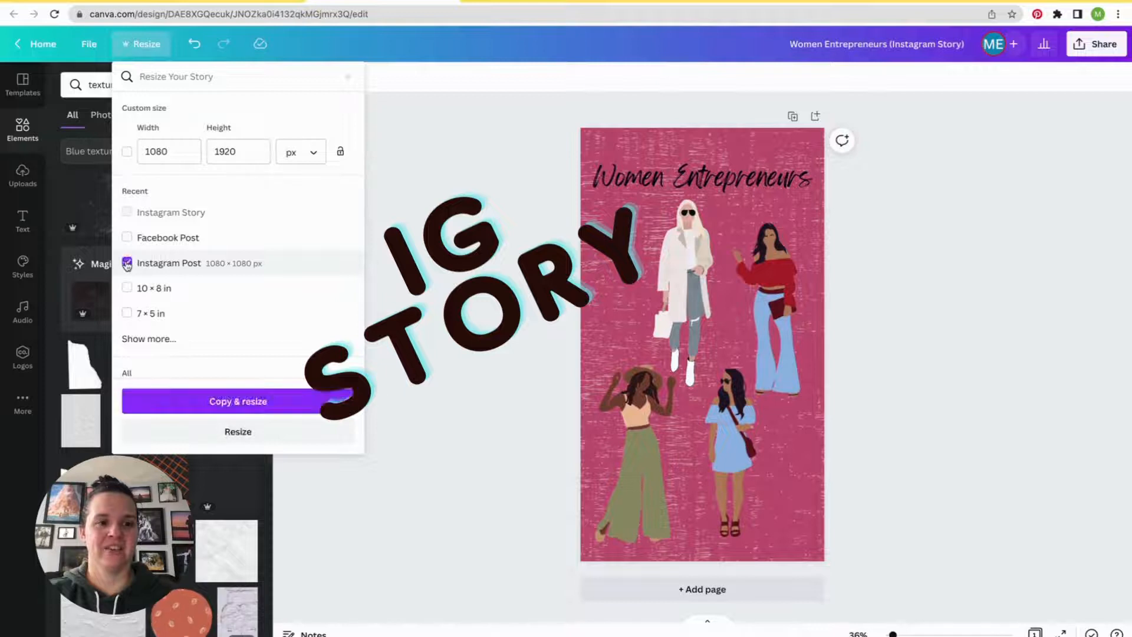
click(269, 402)
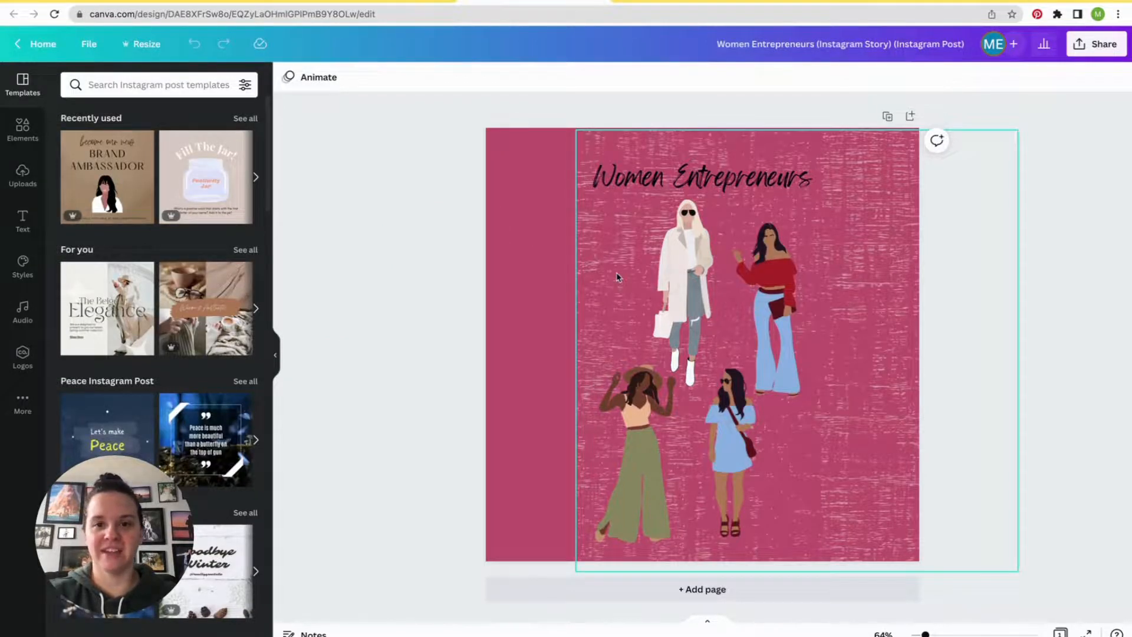
drag(618, 276, 523, 272)
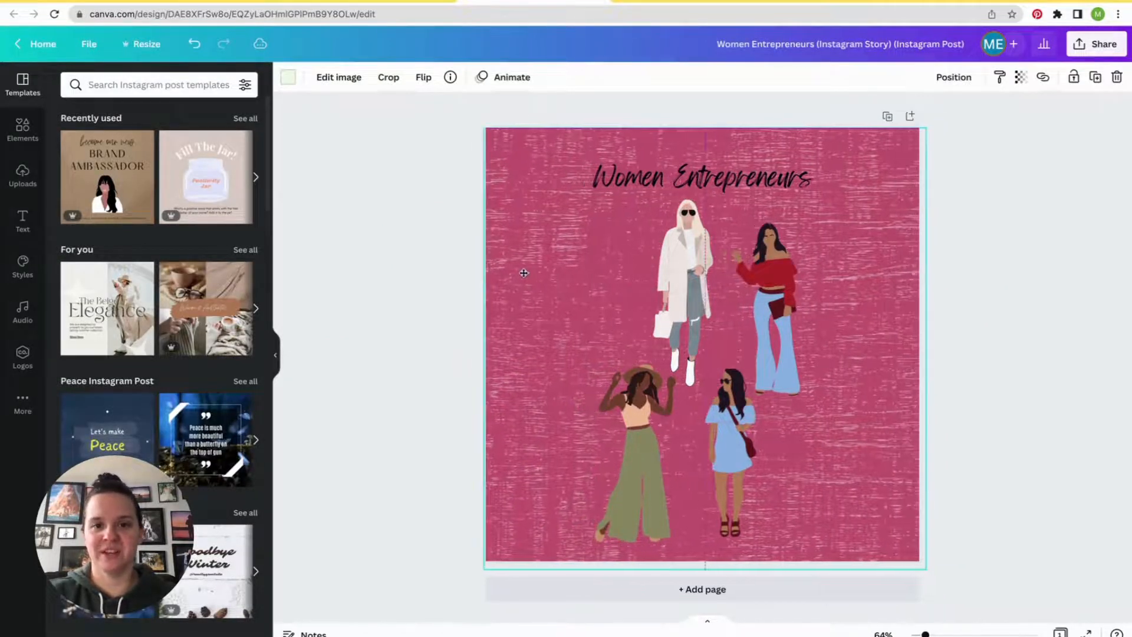
- Spread the women in the hat, white coat and red top across the square page, enlarging the red-top woman at the right
drag(642, 411, 547, 349)
drag(691, 287, 662, 434)
drag(777, 307, 858, 307)
drag(818, 397, 787, 479)
- Enlarge the woman in the blue dress and align her feet with those of the woman in the white coat
click(733, 419)
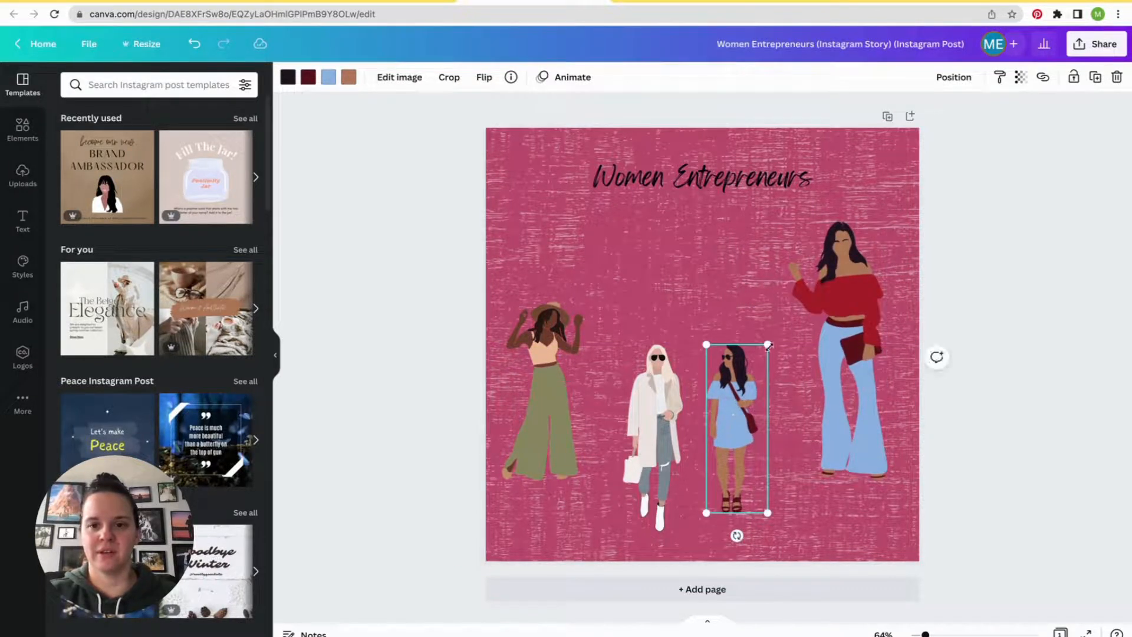
drag(766, 345, 780, 310)
drag(755, 365, 755, 383)
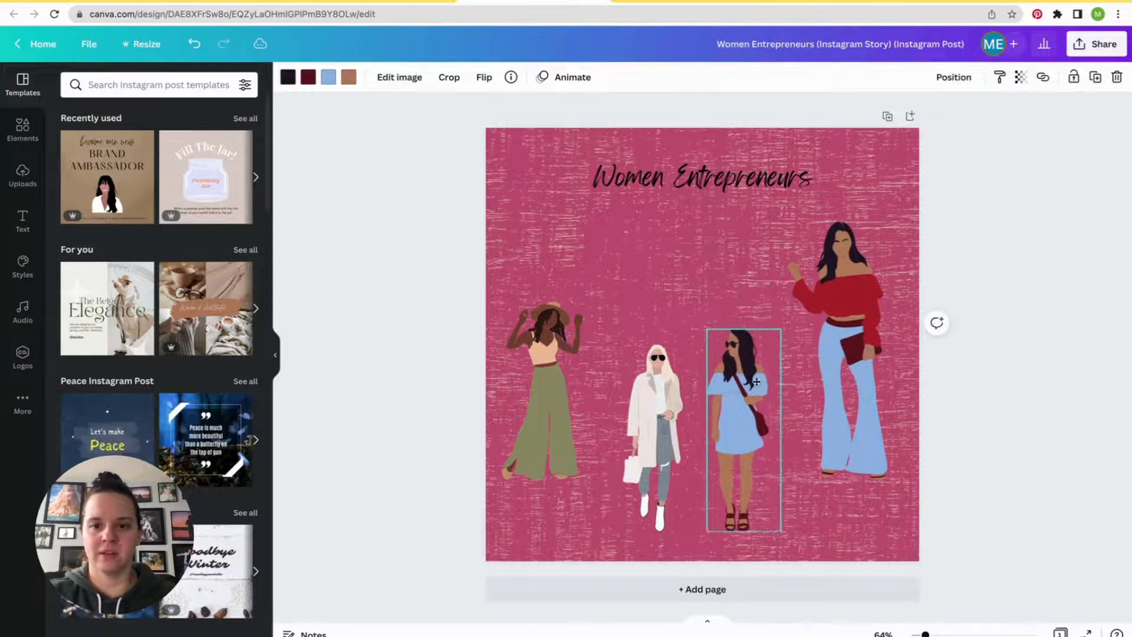
- Raise and enlarge the woman in the white coat beneath the title, and lower and enlarge the woman in the hat near the page's bottom-left corner
drag(636, 370, 635, 265)
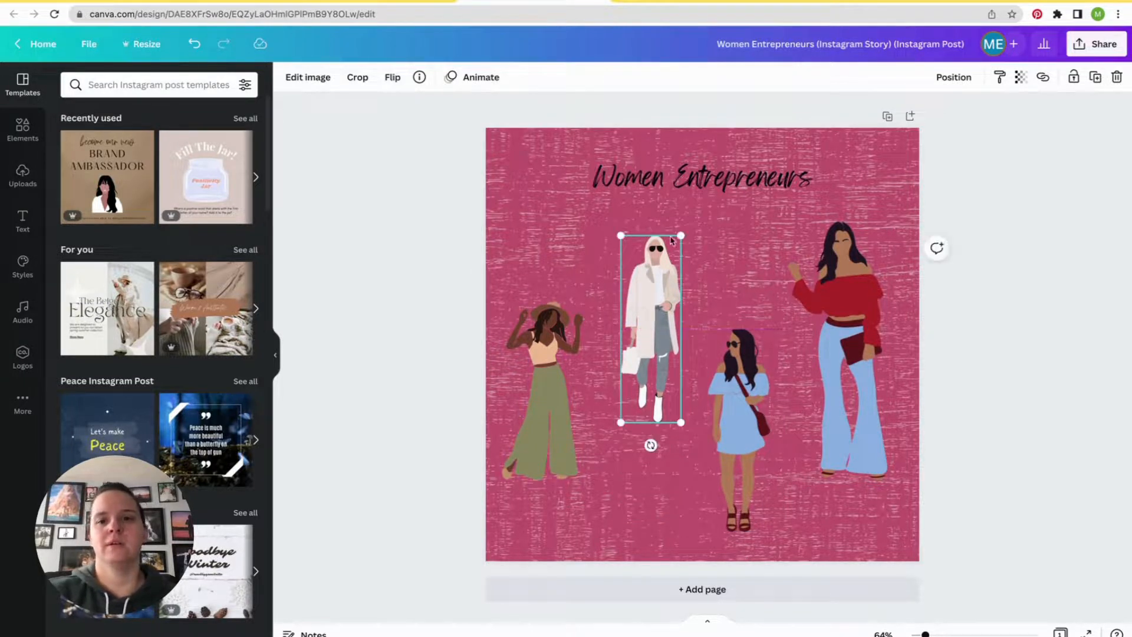
drag(680, 233, 692, 201)
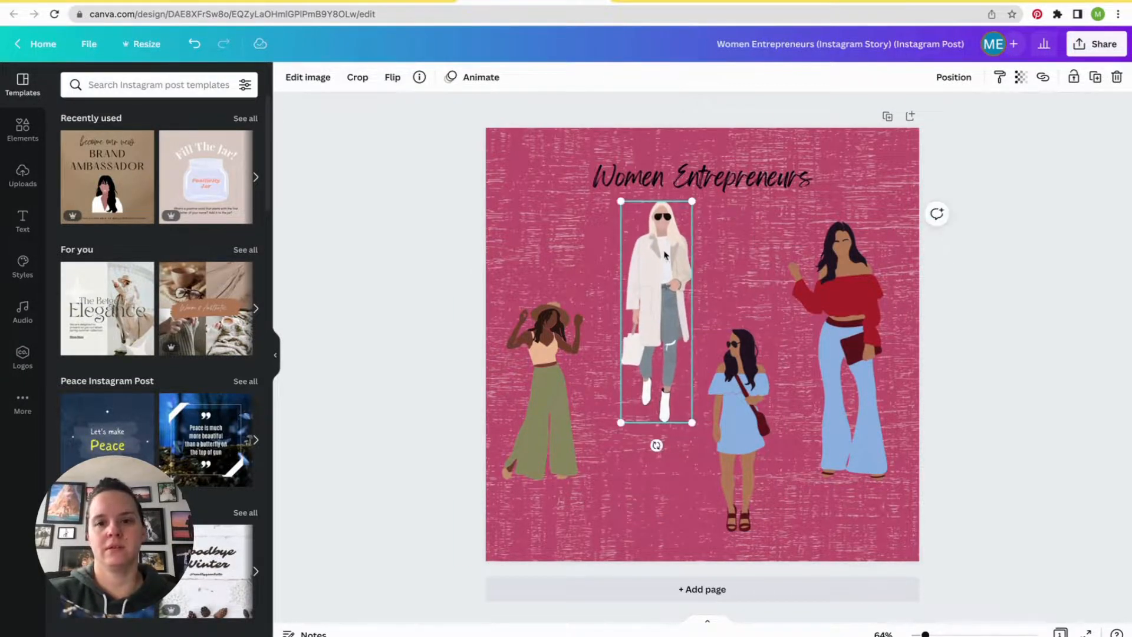
drag(664, 254, 659, 268)
drag(549, 364, 549, 429)
drag(582, 359, 601, 327)
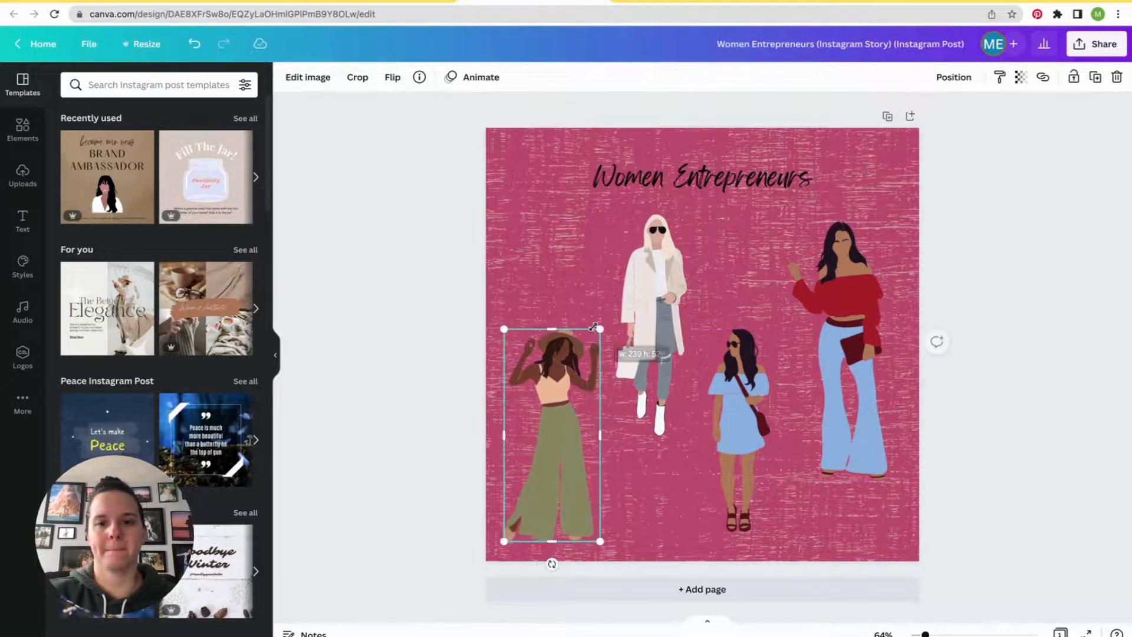
- Set the font size of the "Women Entrepreneurs" title to 75 and deselect it
click(768, 183)
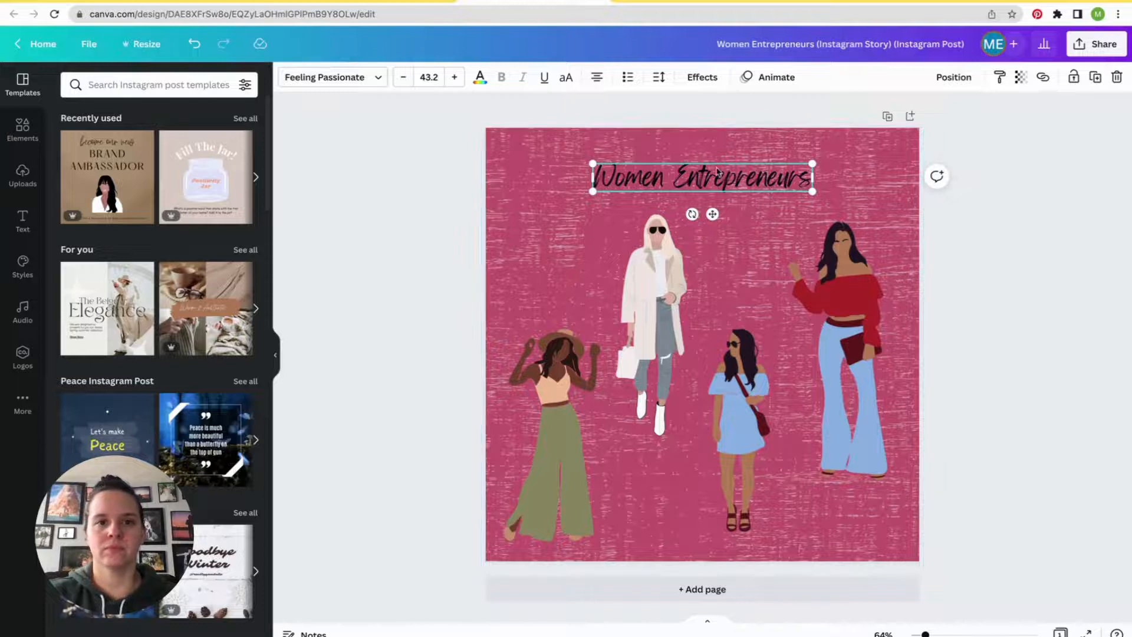
click(437, 77)
text(75)
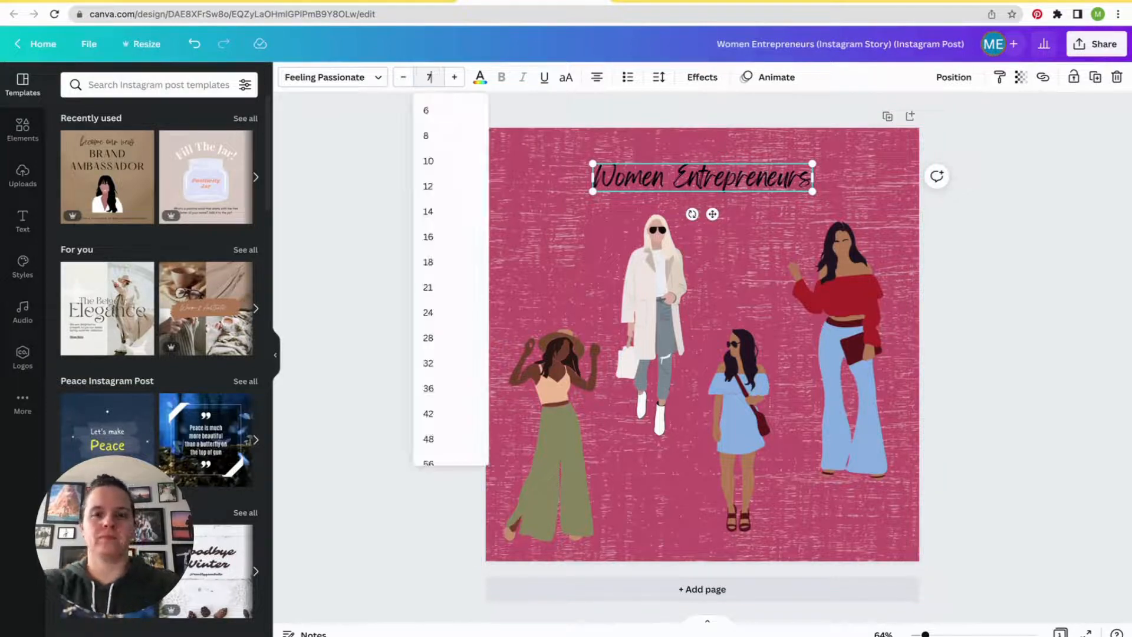
key(Return)
click(1030, 323)
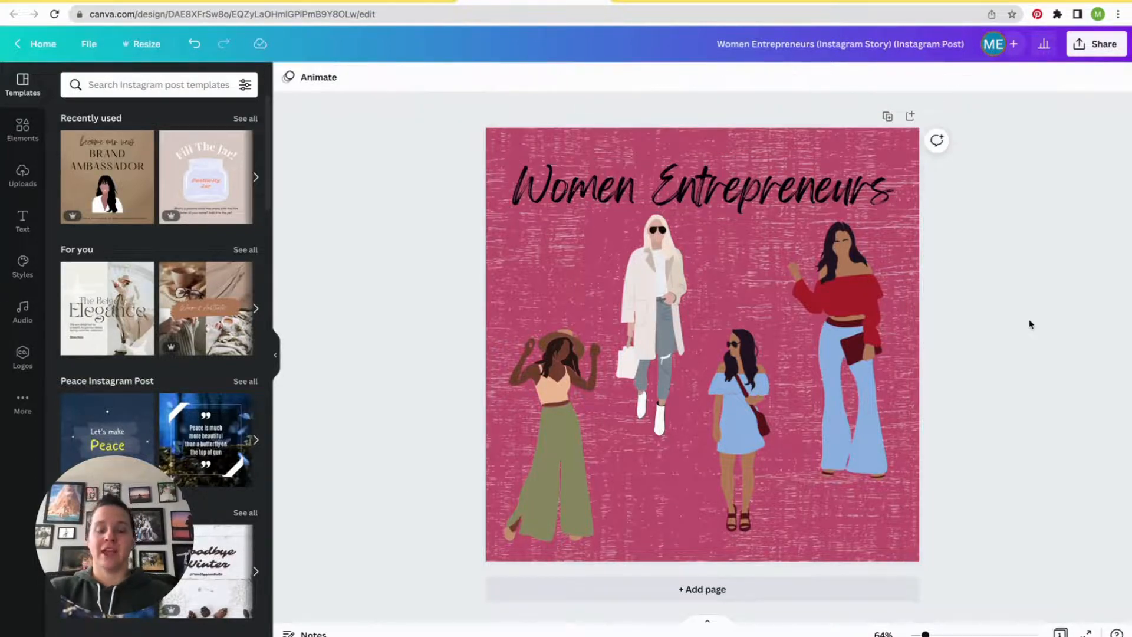